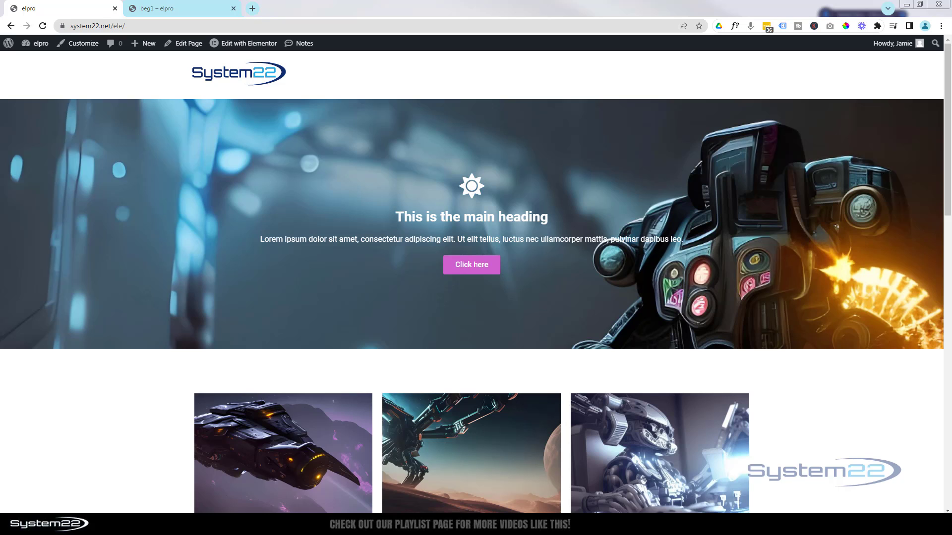
Step: Switch to the 'beg1 – elpro' browser tab to view the Elementor preview page
click(177, 9)
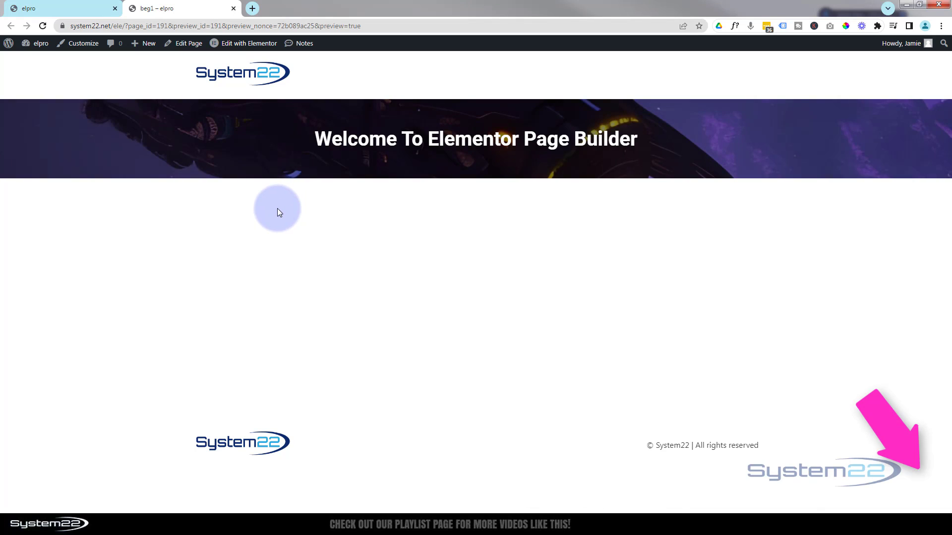
Step: Start a new WordPress page titled 'My Elementor Header'
mouse_move(150, 49)
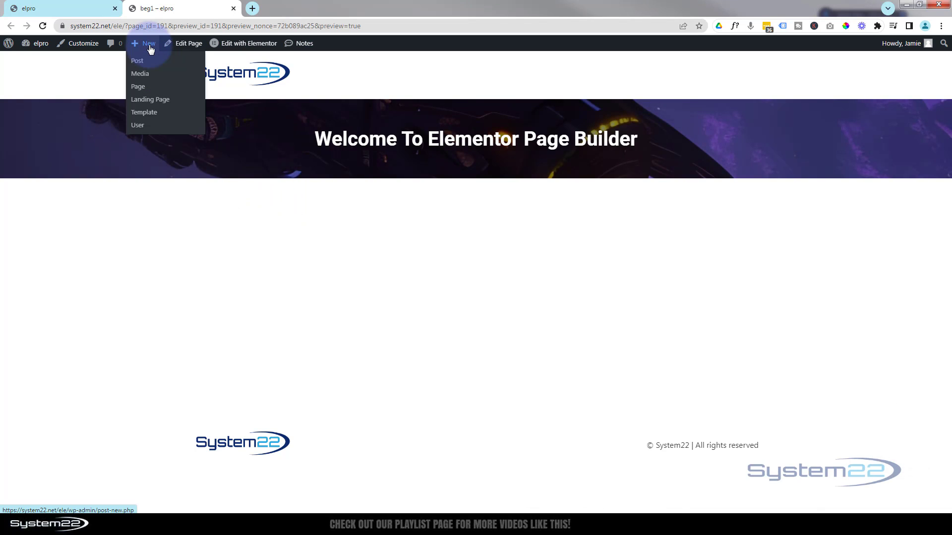
click(143, 89)
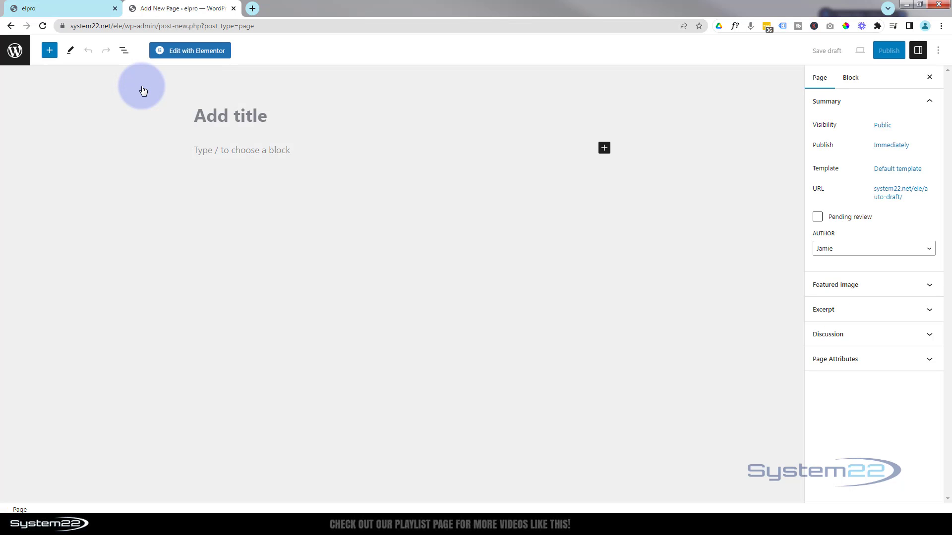
text(My E)
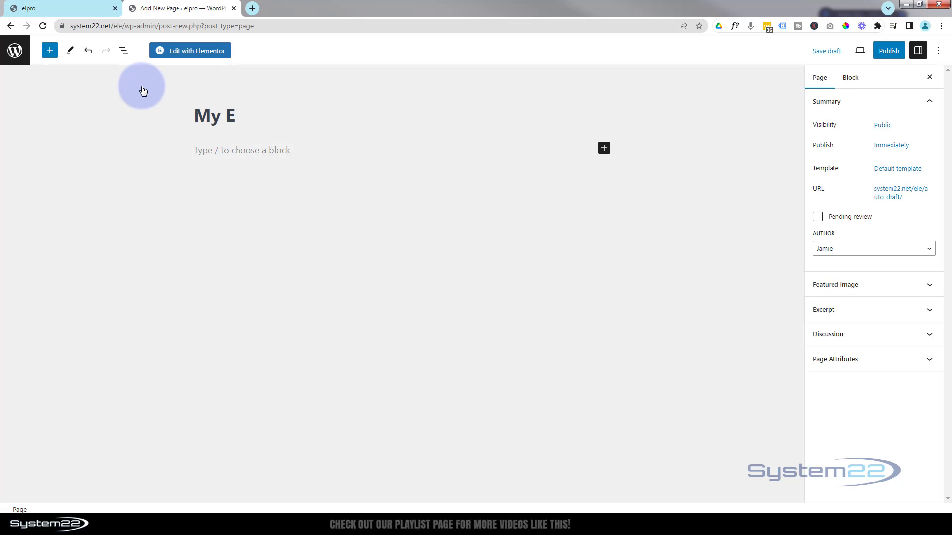
text(lementor Header)
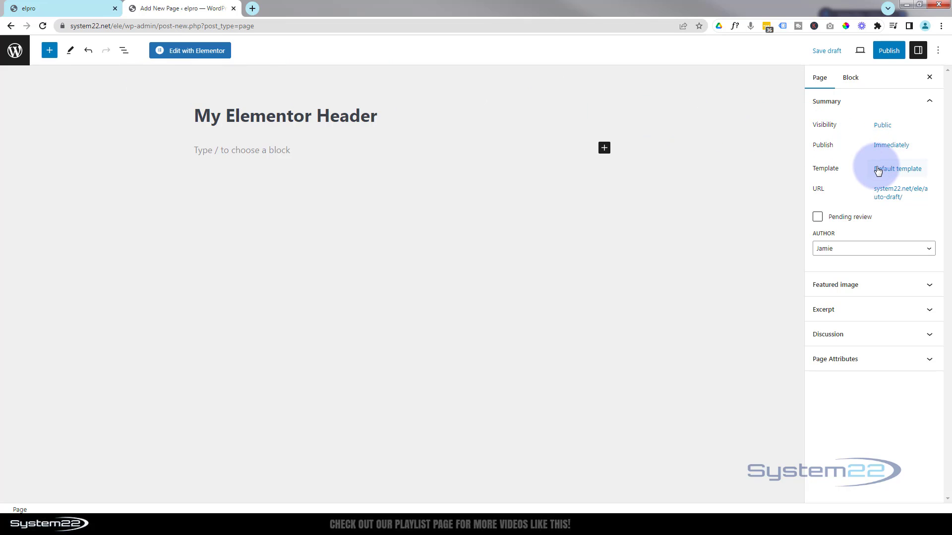
click(926, 101)
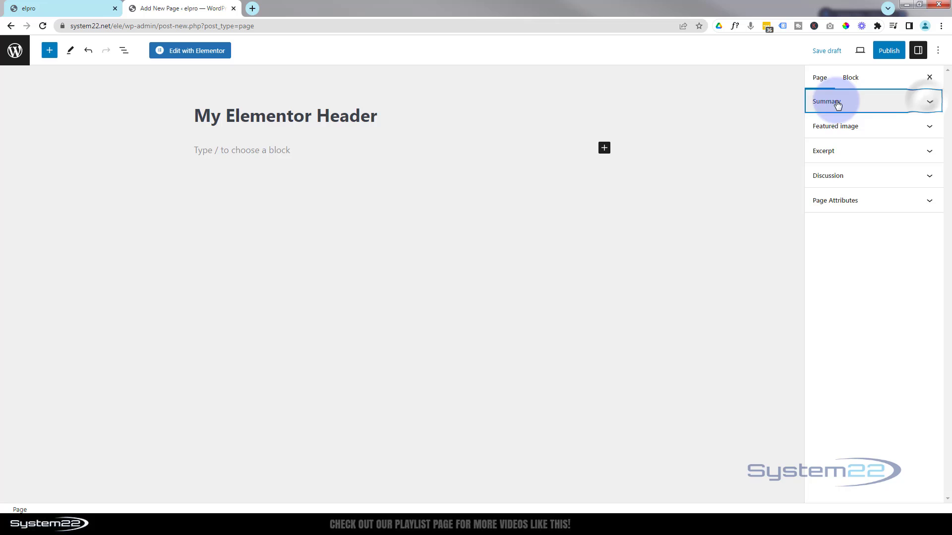
click(928, 102)
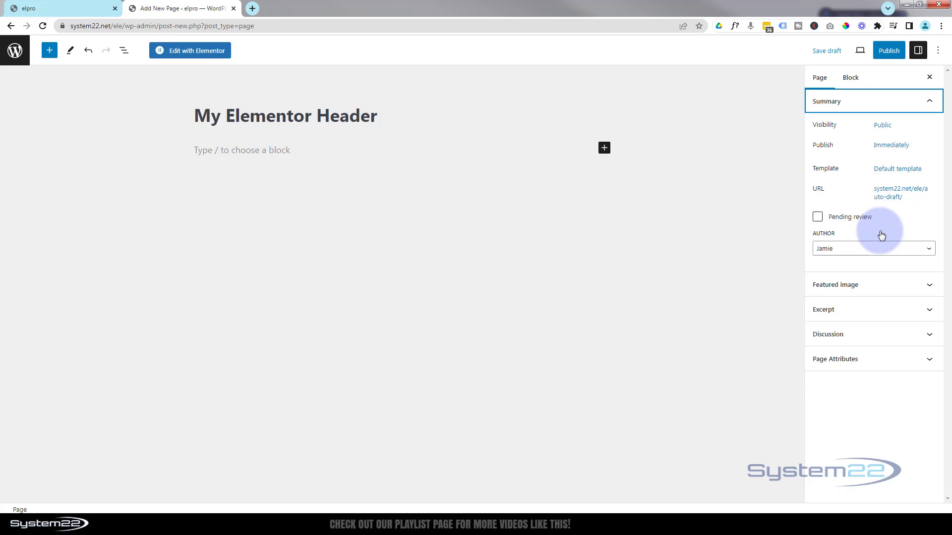
Step: Give the page the Elementor Full Width template, save it as a draft, and edit with Elementor
click(888, 169)
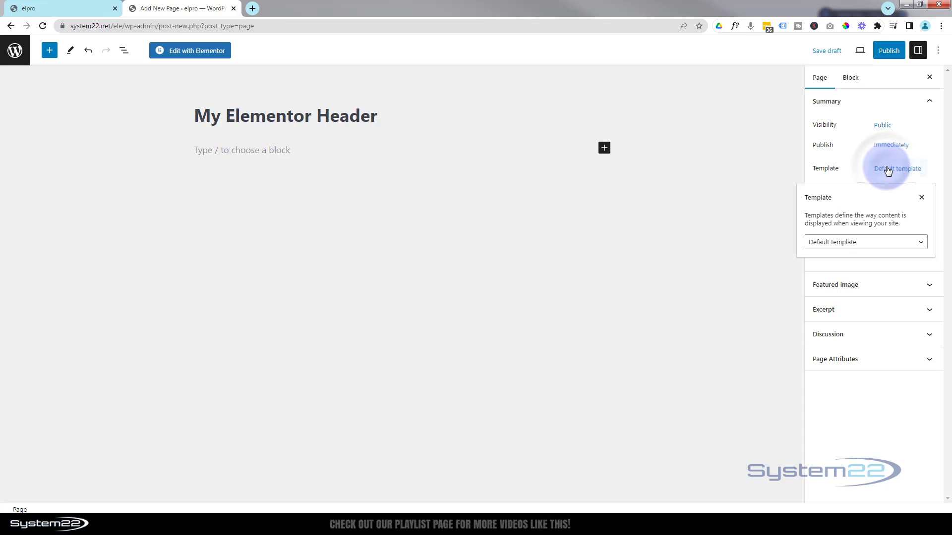
click(888, 242)
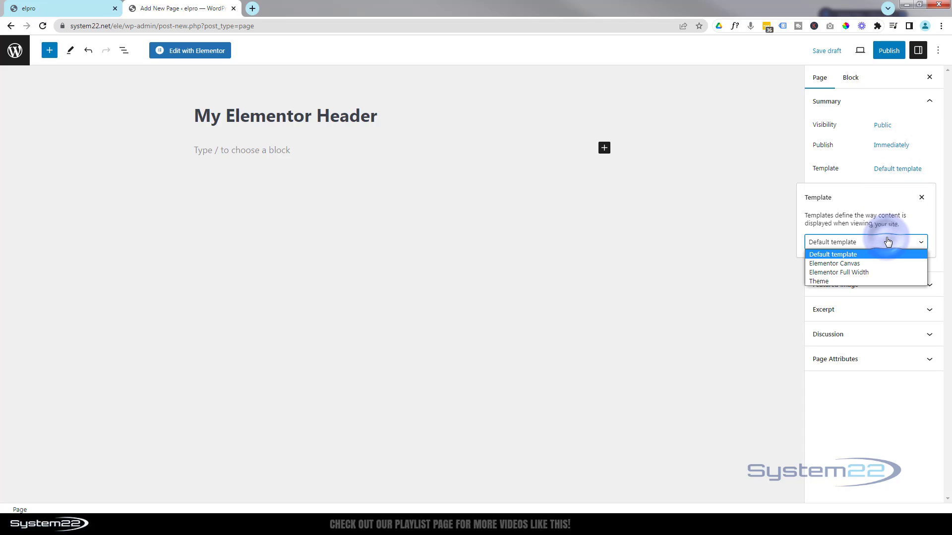
click(834, 274)
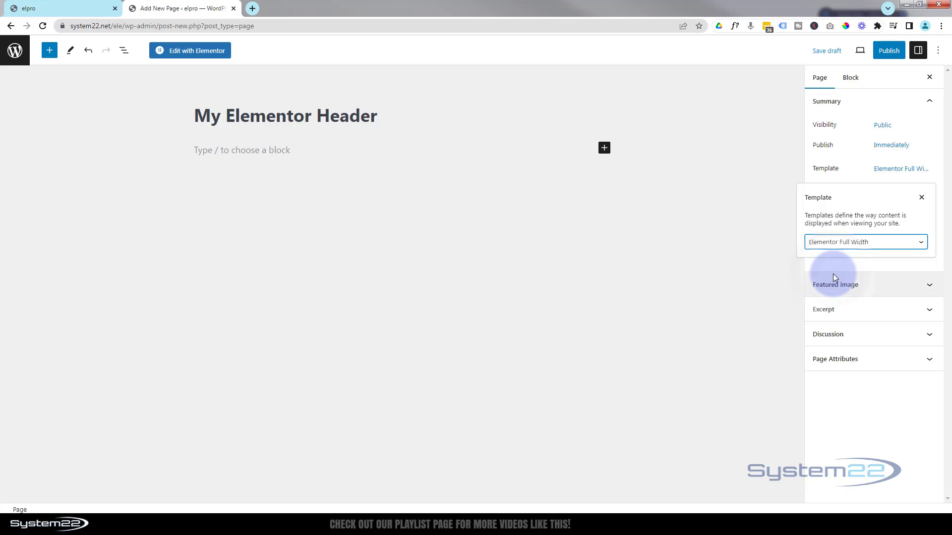
click(823, 53)
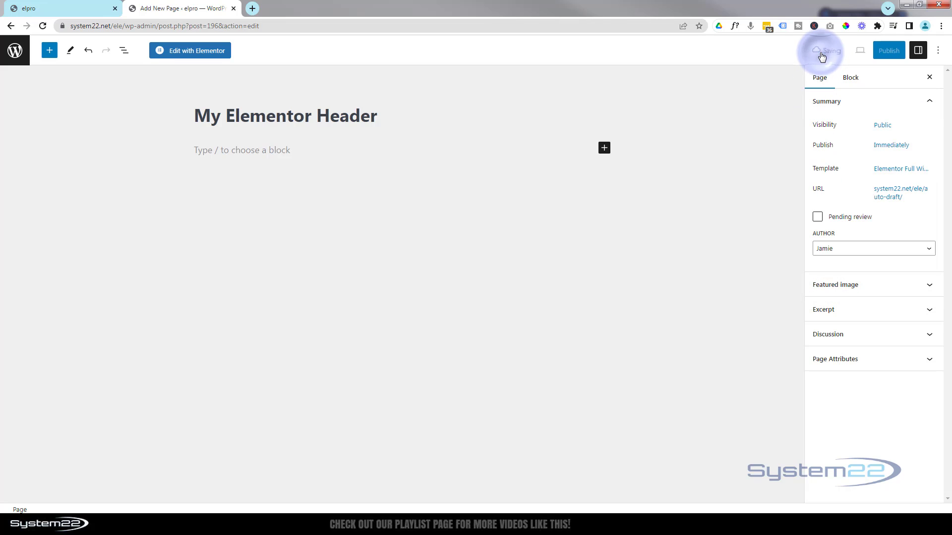
click(184, 51)
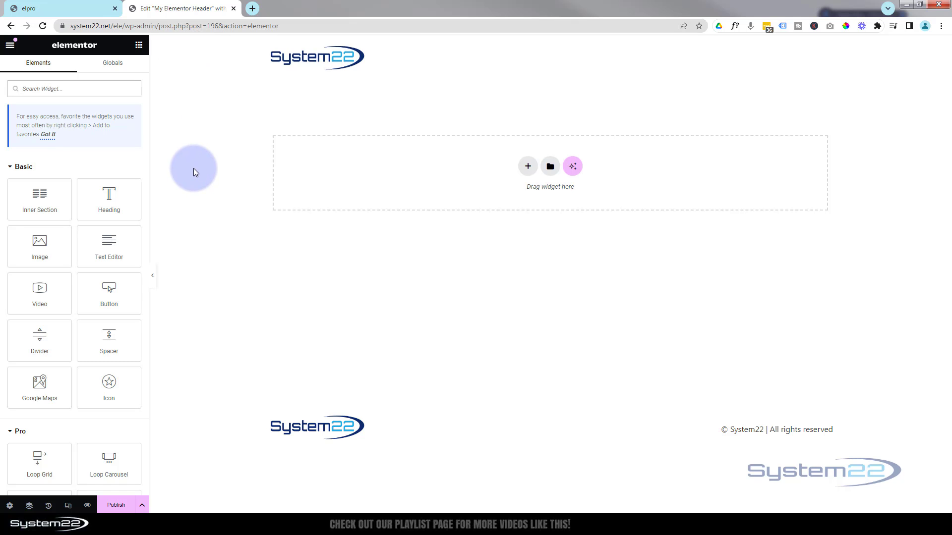
Step: Drag a Heading widget from the Basic widgets onto the empty page section
scroll(106, 218, down, 1)
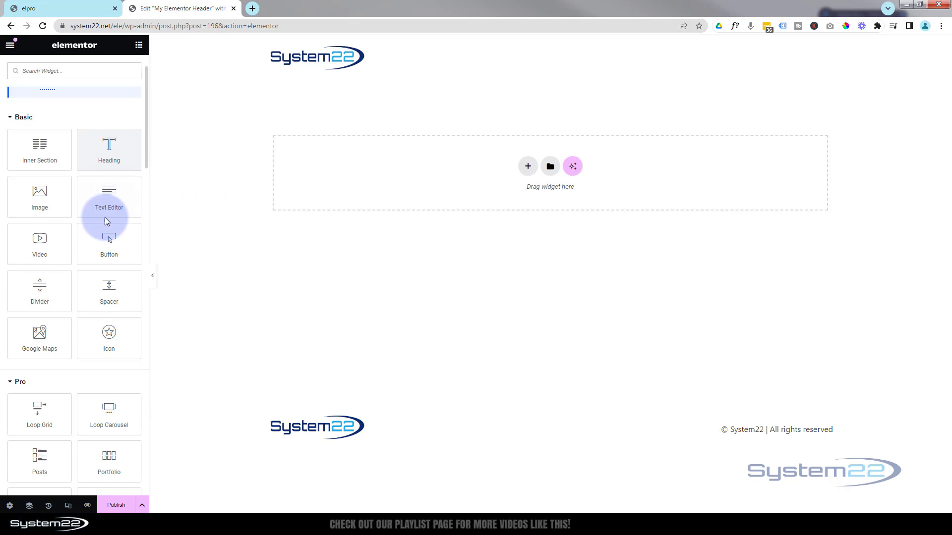
scroll(106, 221, down, 10)
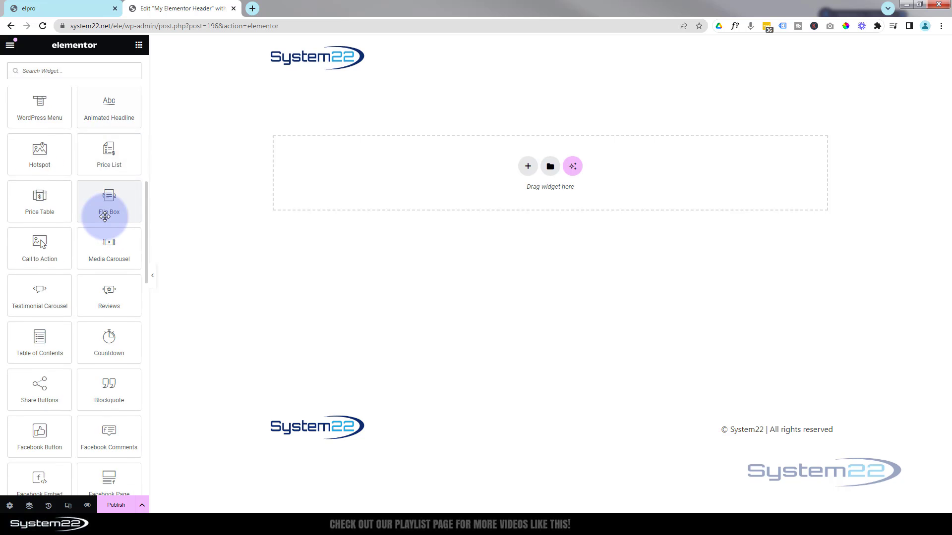
scroll(105, 217, down, 2)
scroll(105, 217, up, 13)
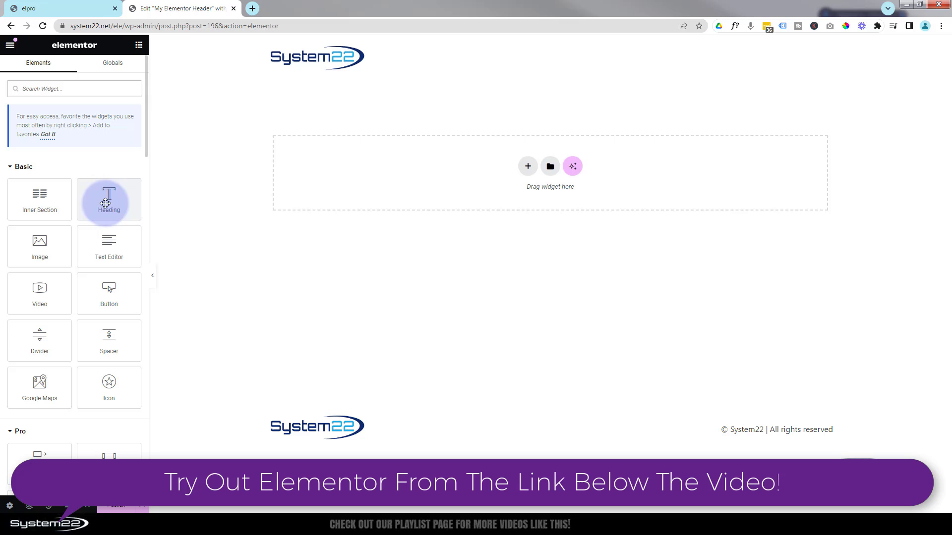
drag(117, 203, 574, 171)
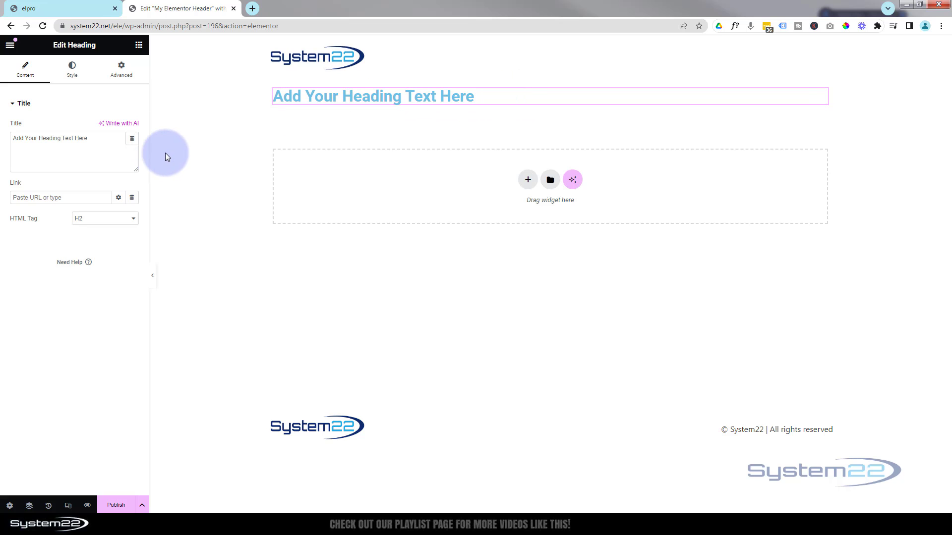
Step: Bind the heading's title to the dynamic Post Title tag so it reads 'My Elementor Header'
click(132, 141)
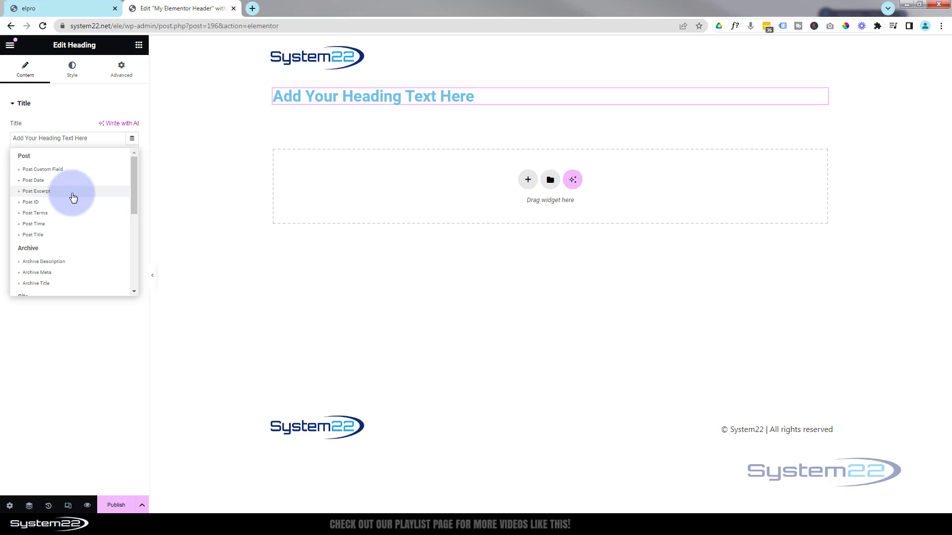
click(40, 240)
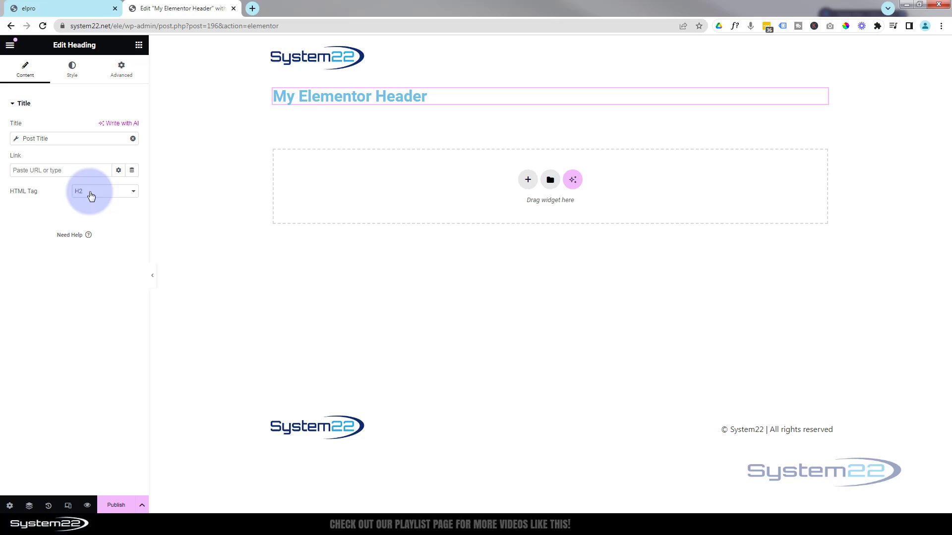
Step: Center-align the heading and open its typography, keeping the Roboto font
click(73, 72)
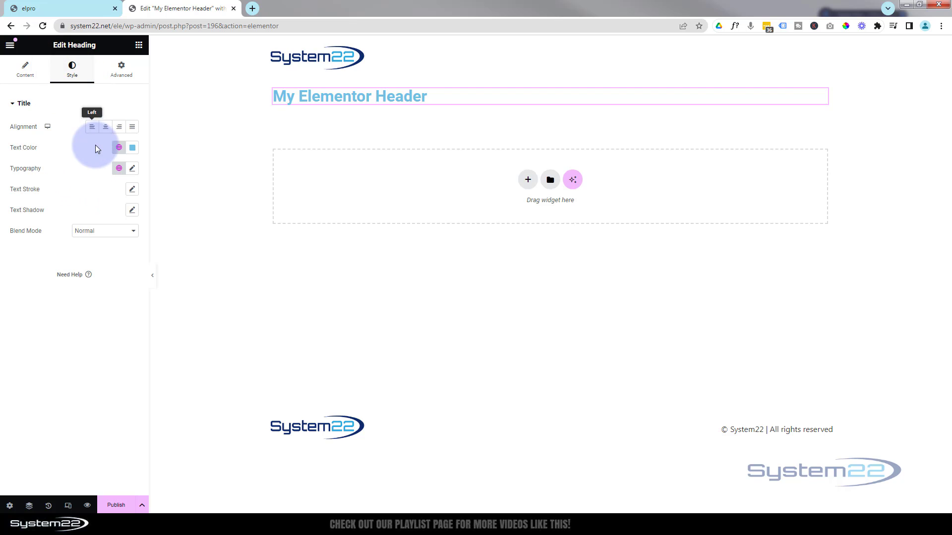
click(107, 127)
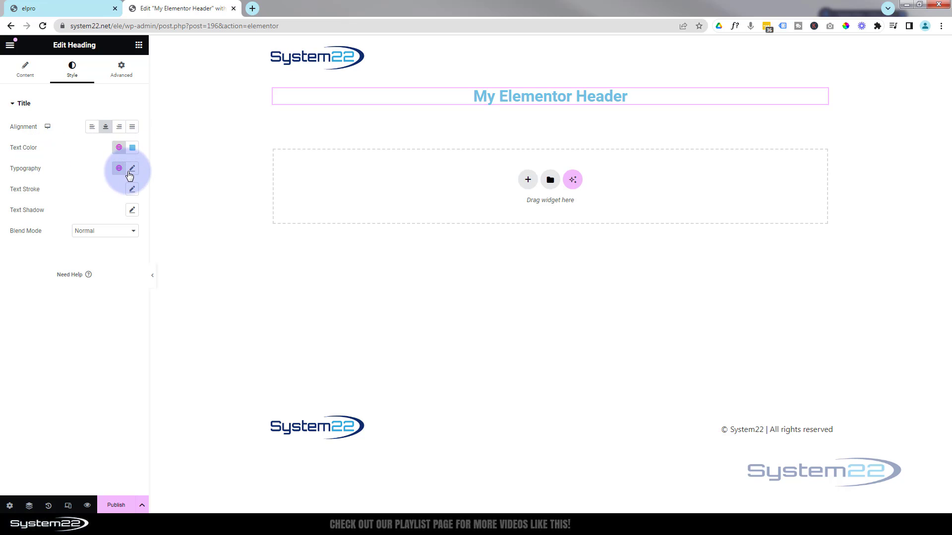
click(133, 169)
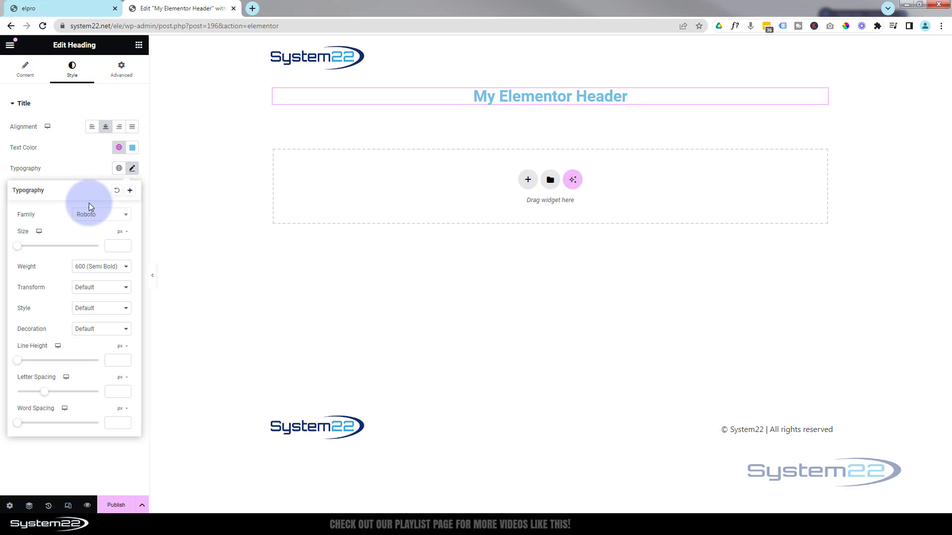
click(107, 218)
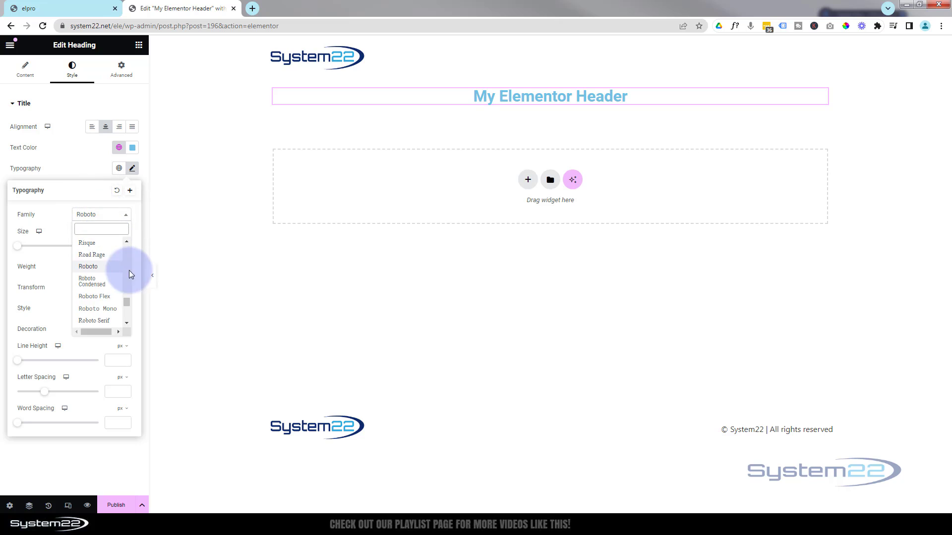
click(58, 214)
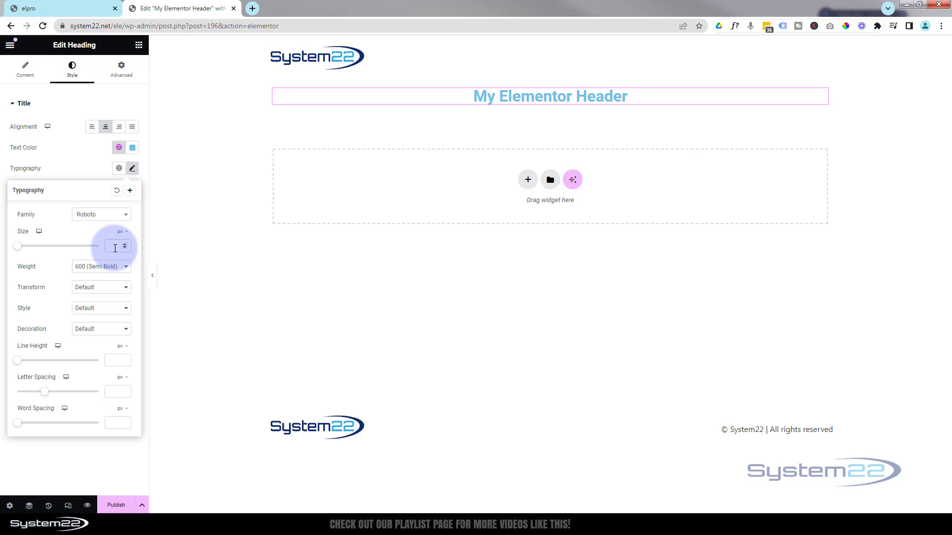
Step: Set the heading size to 52 px and weight to 600 (Semi Bold), after trying 100 (Thin)
drag(18, 247, 40, 250)
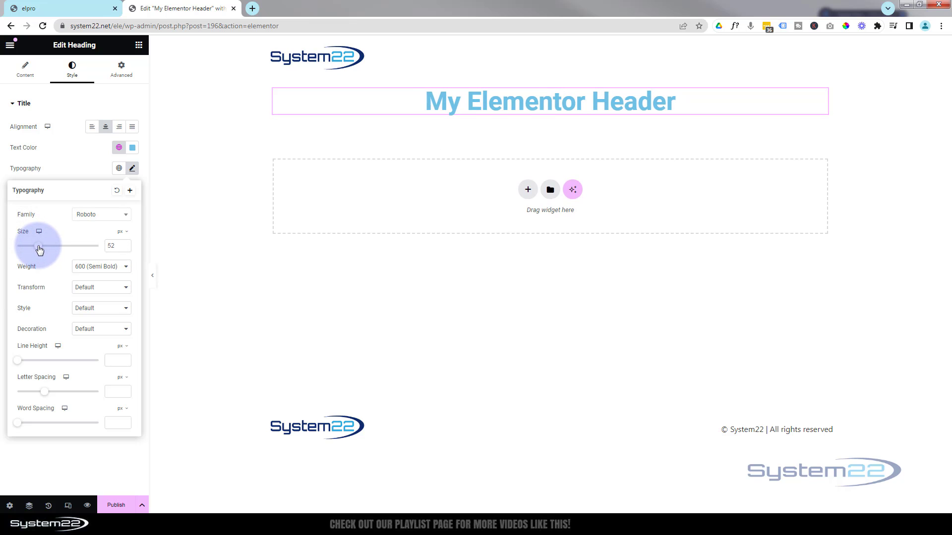
click(99, 268)
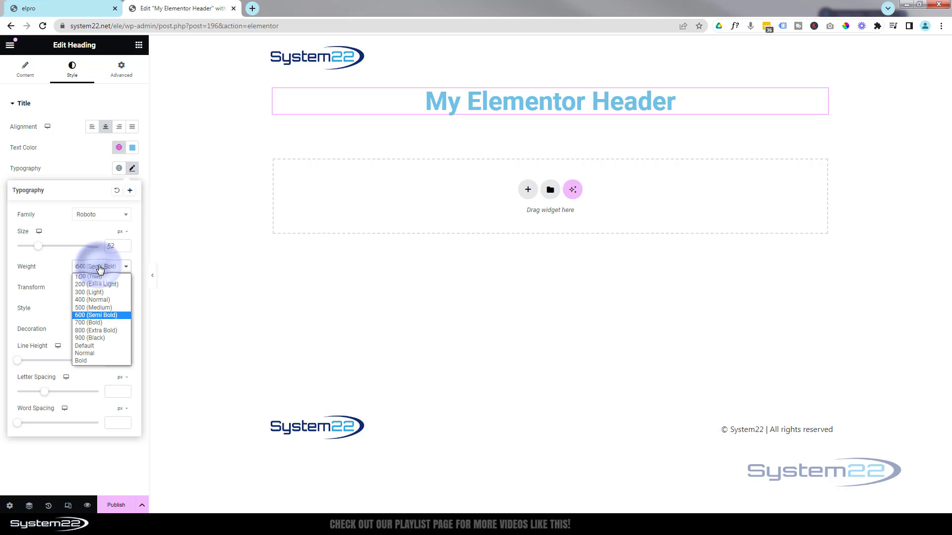
click(90, 276)
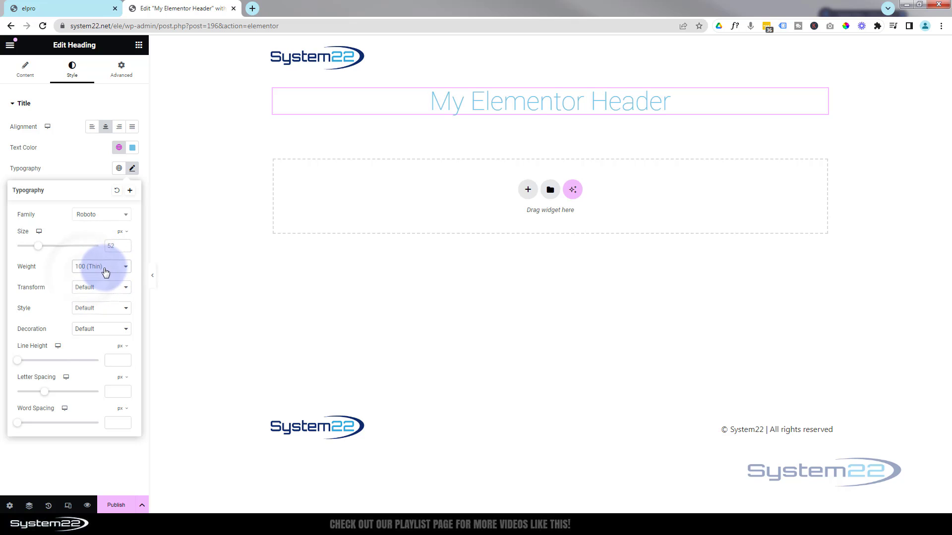
click(105, 270)
click(97, 317)
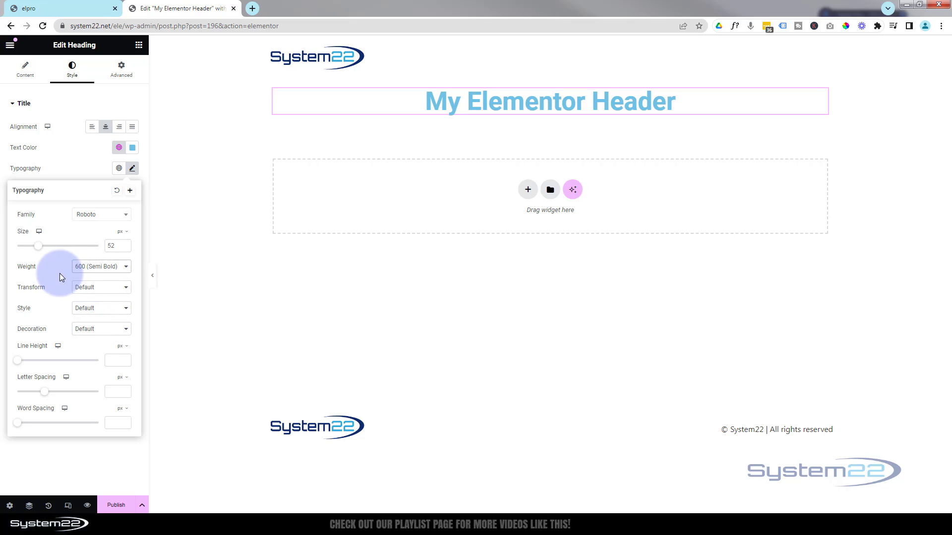
Step: Set the heading's Transform to Normal after previewing Uppercase, Lowercase and Capitalize
click(109, 289)
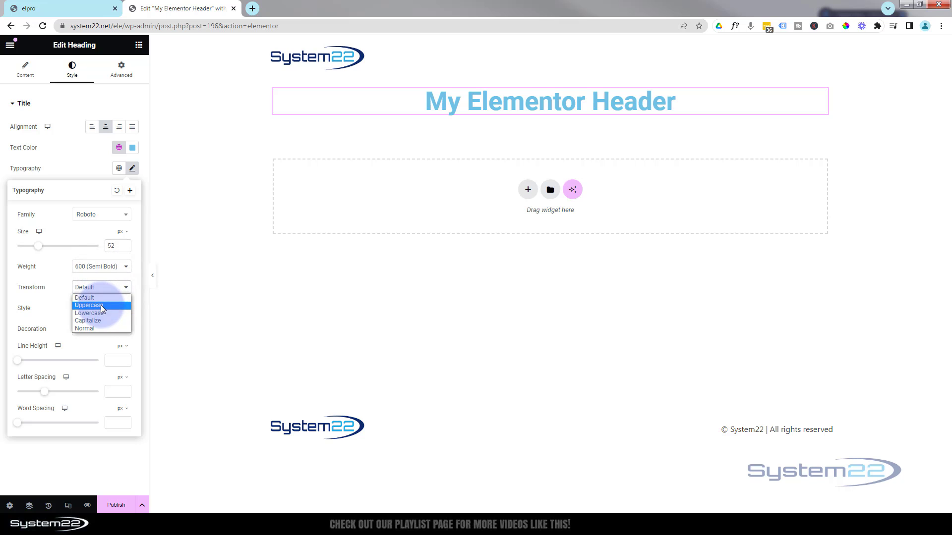
click(100, 305)
click(104, 292)
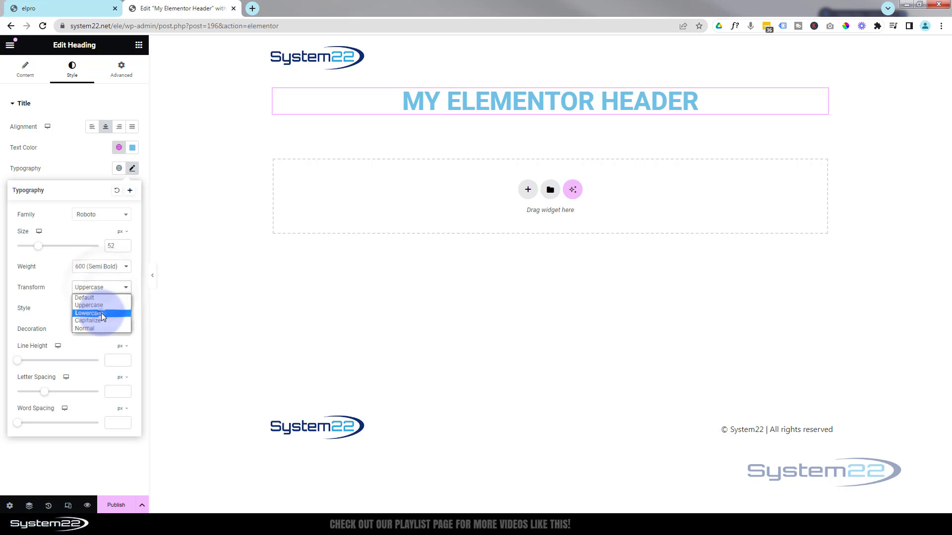
click(101, 314)
click(101, 292)
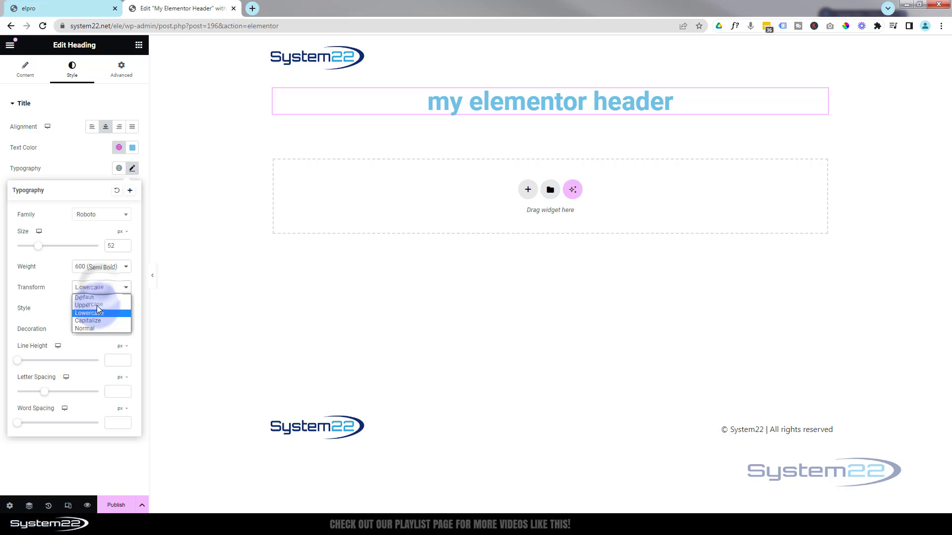
click(93, 321)
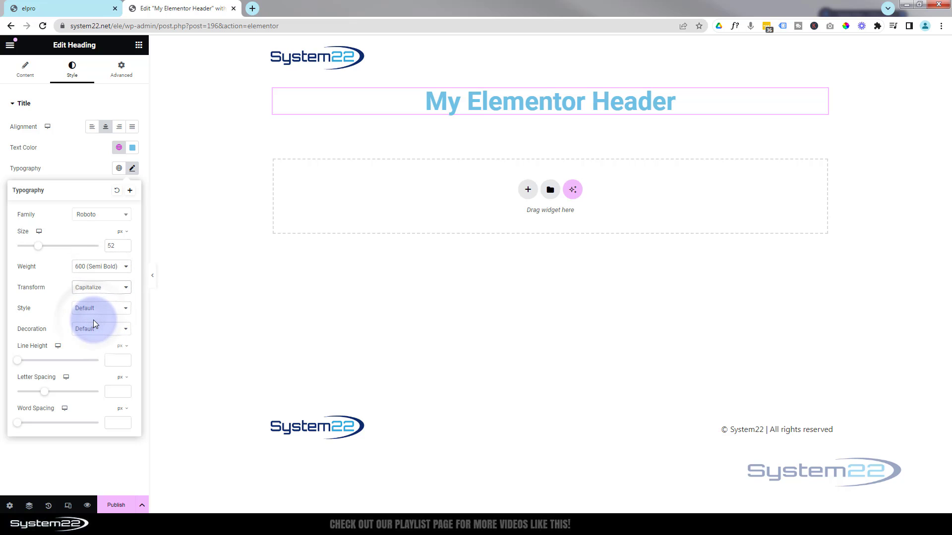
click(102, 292)
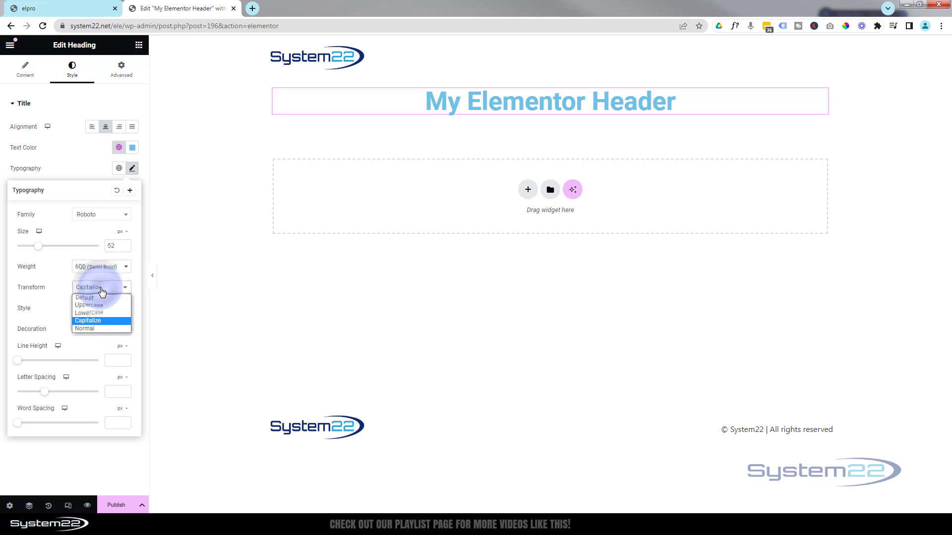
click(92, 329)
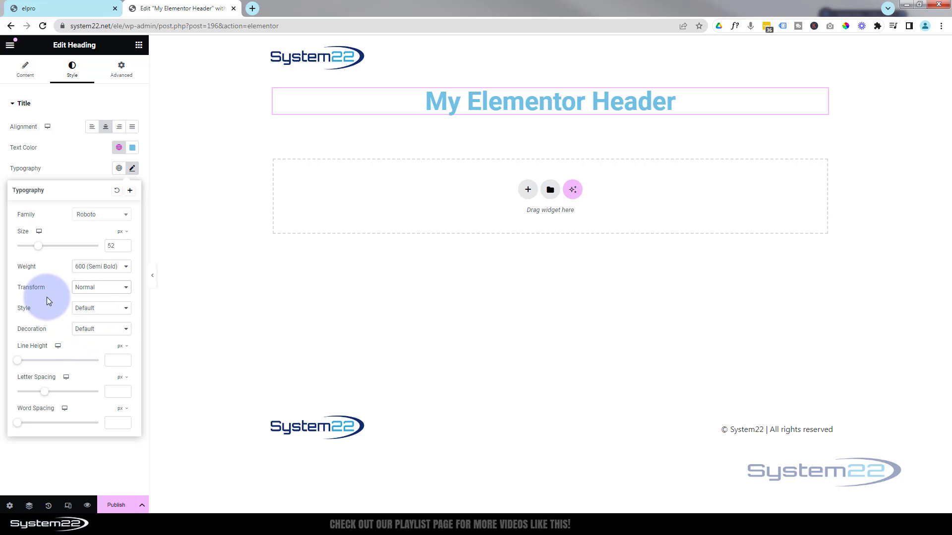
Step: Leave font style at Default and return Decoration to Default after previewing Underline
click(110, 310)
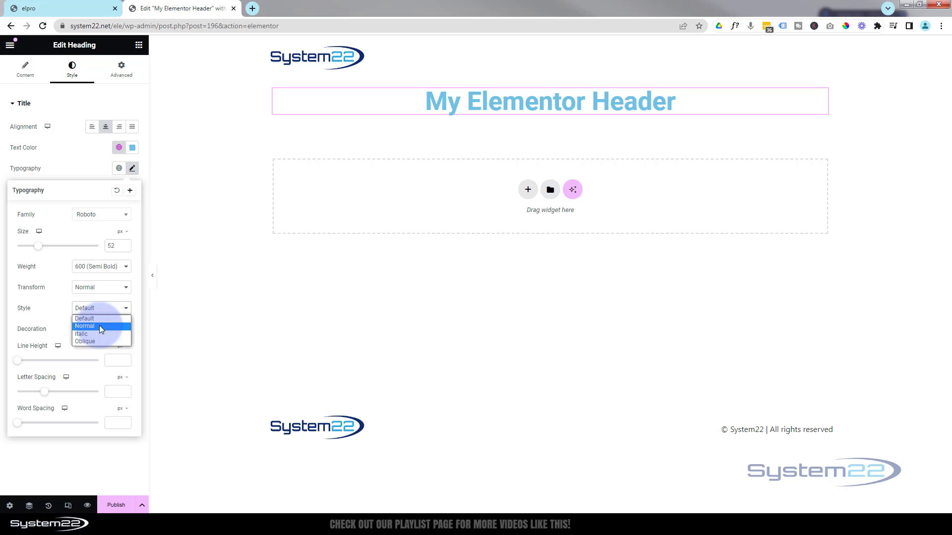
click(60, 316)
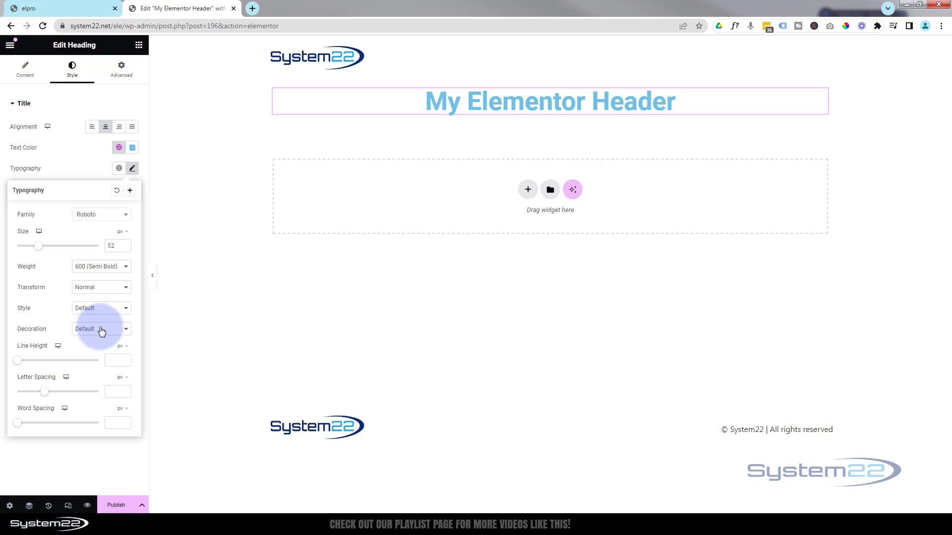
click(101, 330)
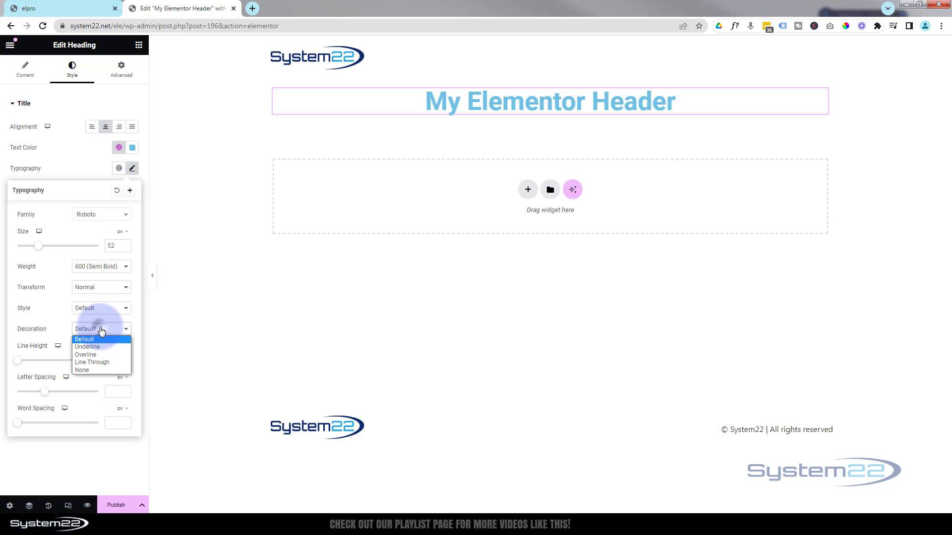
click(87, 347)
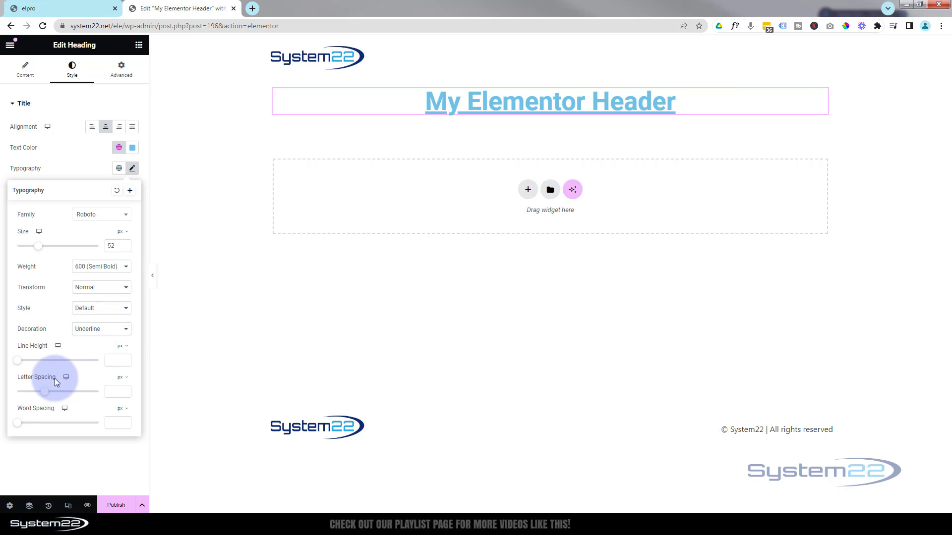
click(102, 330)
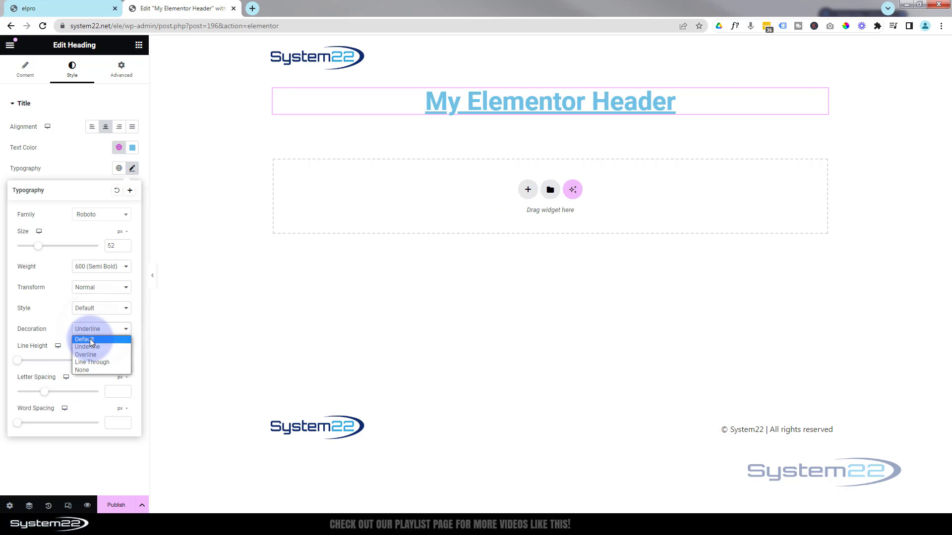
click(90, 339)
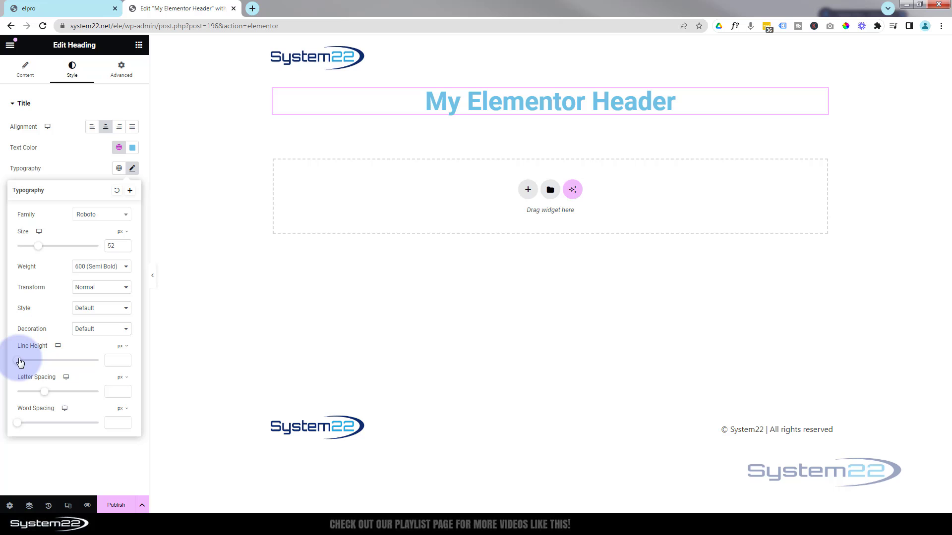
Step: Preview a larger line height on the heading, then clear it back to default
mouse_move(19, 362)
mouse_down()
mouse_move(99, 374)
mouse_move(25, 361)
mouse_up()
click(110, 361)
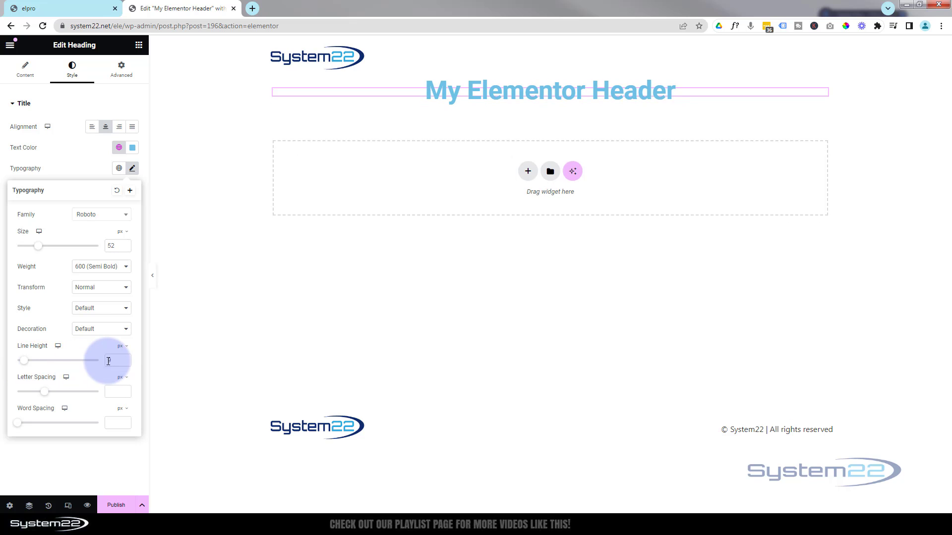
double_click(109, 361)
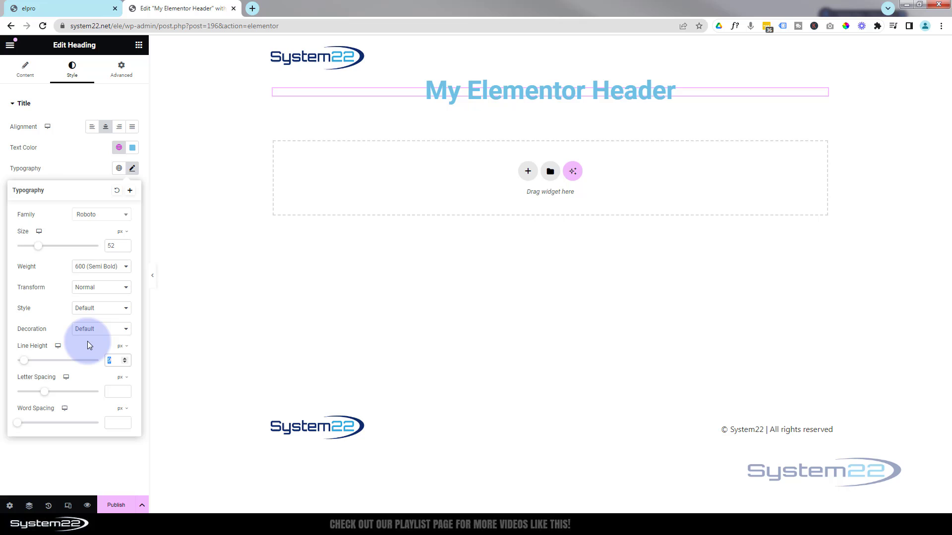
key(BackSpace)
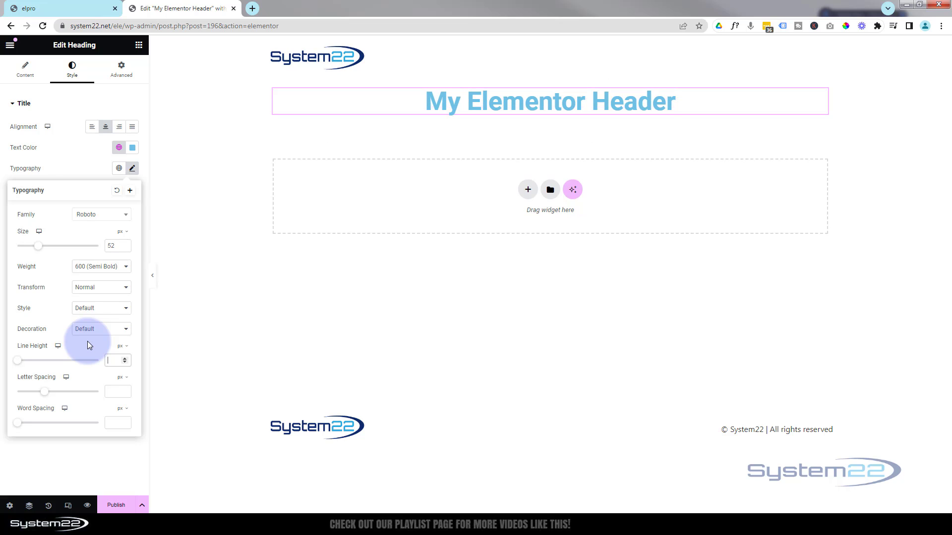
Step: Preview wider letter and word spacing, clear both to default, and close Typography
click(47, 394)
mouse_move(47, 395)
mouse_down()
mouse_move(61, 392)
mouse_move(48, 392)
mouse_up()
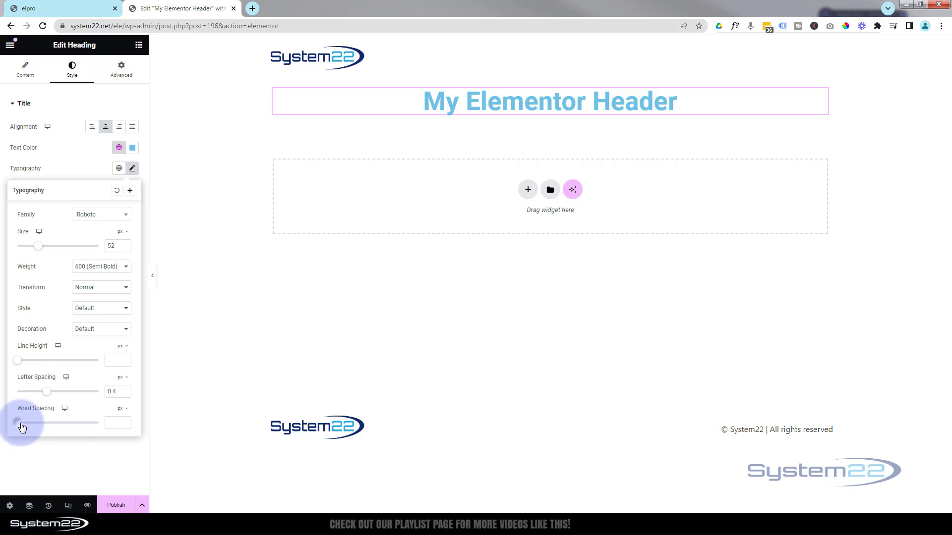
mouse_move(22, 427)
mouse_down()
mouse_move(49, 425)
mouse_move(25, 425)
mouse_up()
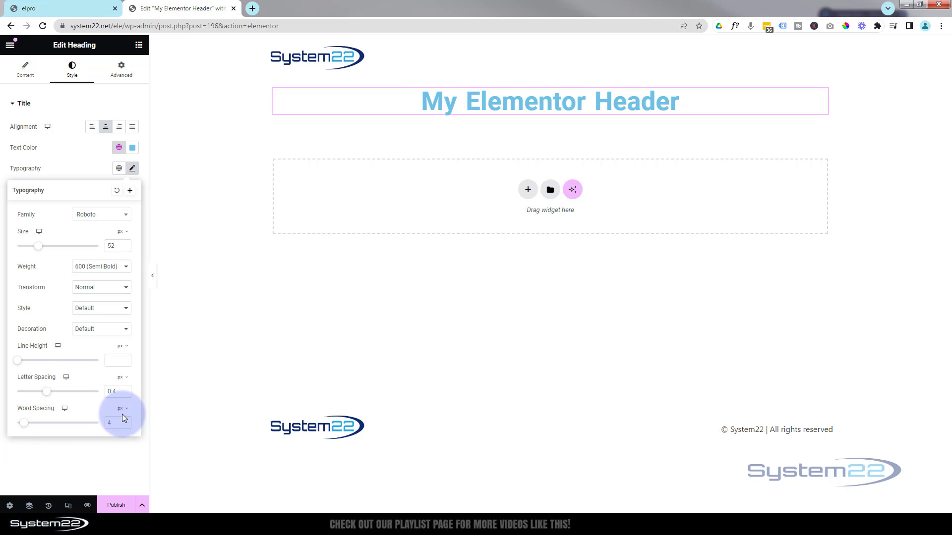
click(122, 421)
key(BackSpace)
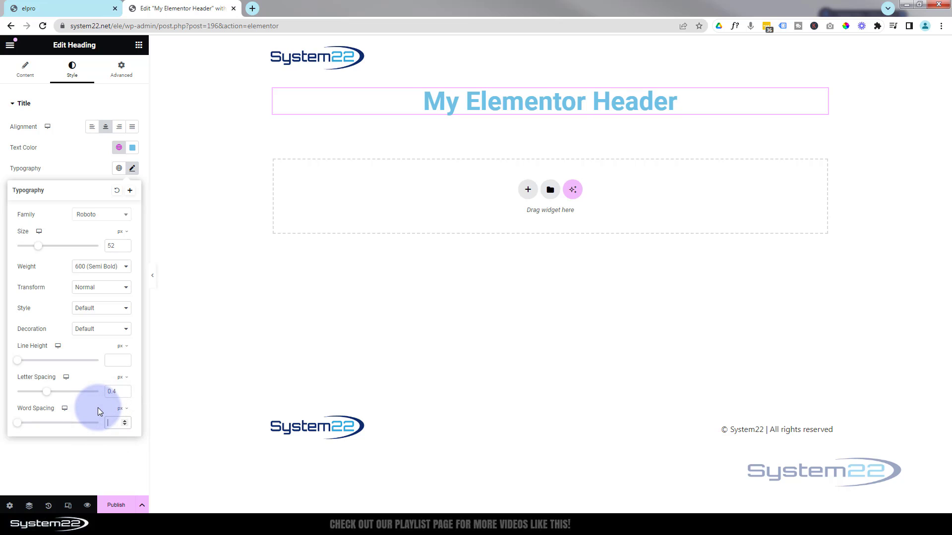
drag(121, 392, 97, 392)
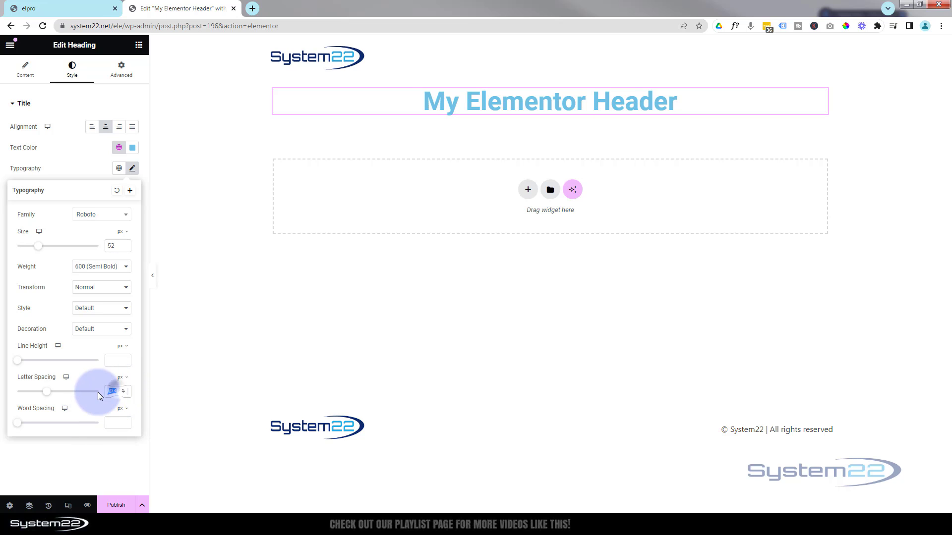
key(BackSpace)
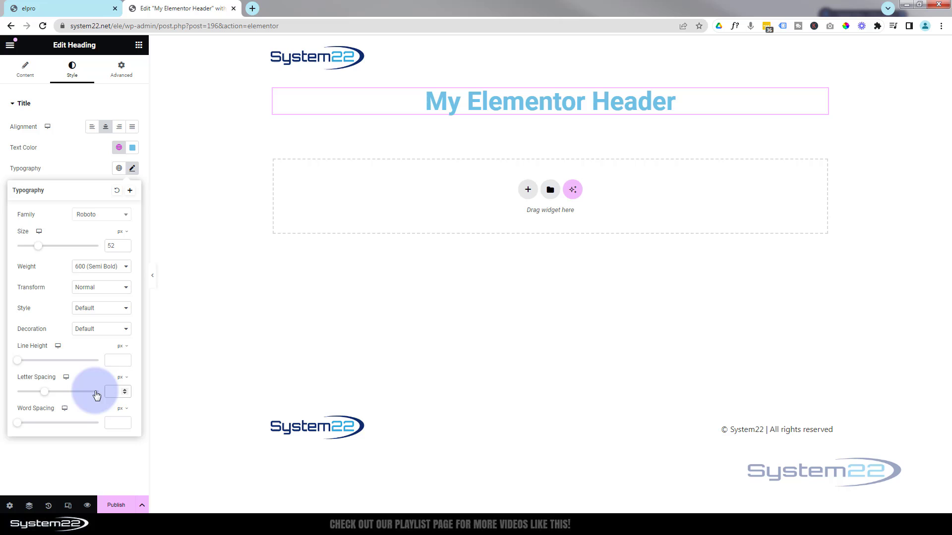
click(95, 168)
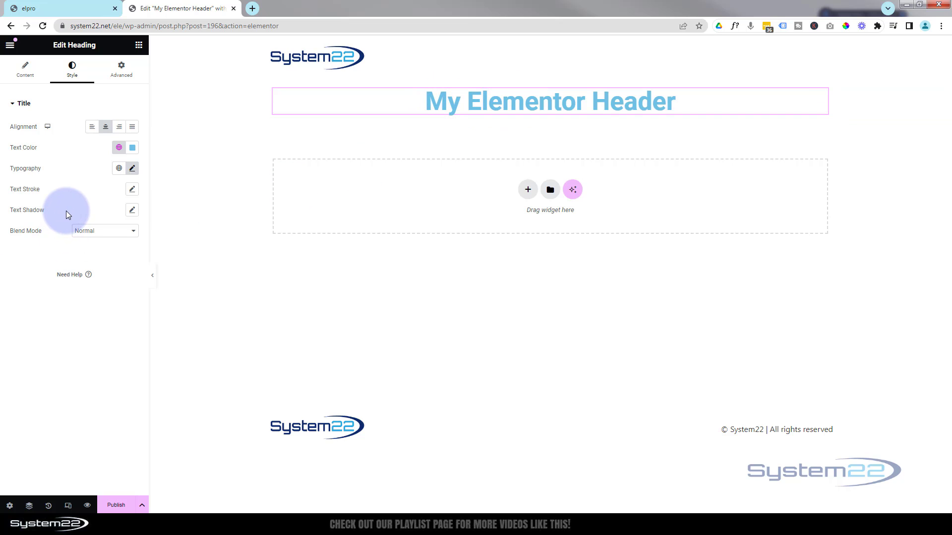
click(132, 190)
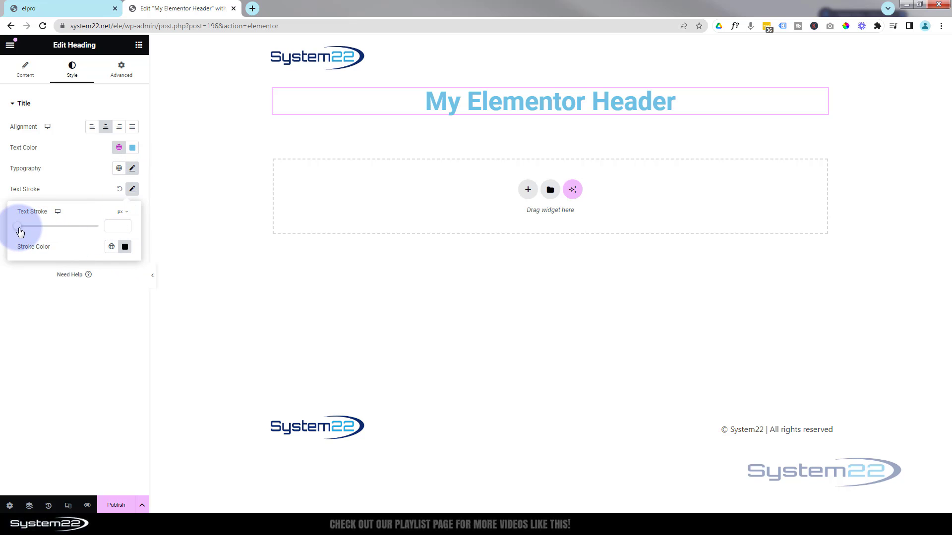
drag(24, 231, 27, 230)
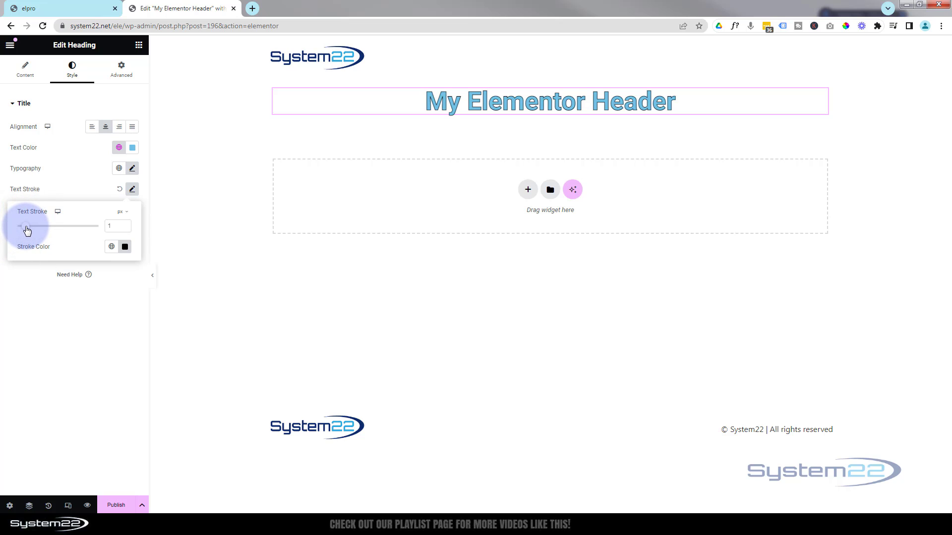
drag(28, 230, 58, 232)
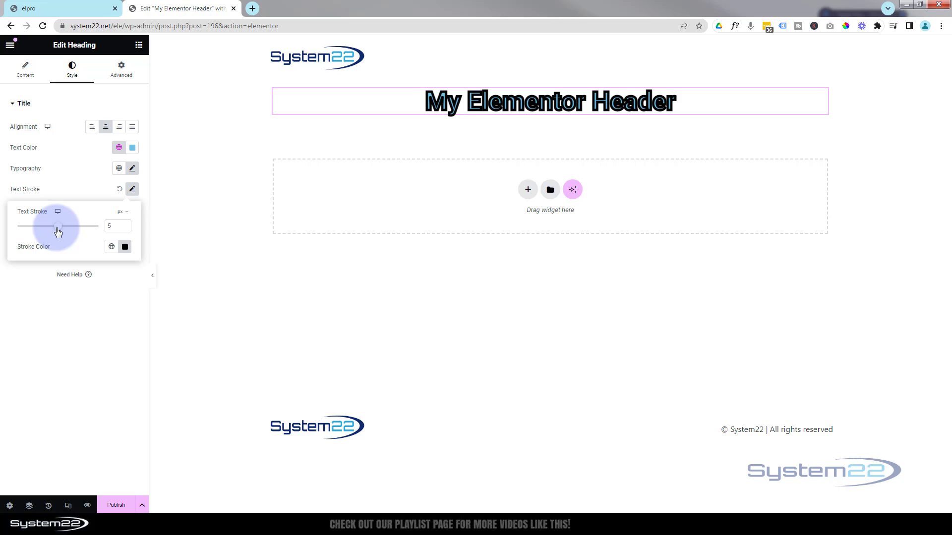
drag(58, 232, 17, 233)
click(4, 235)
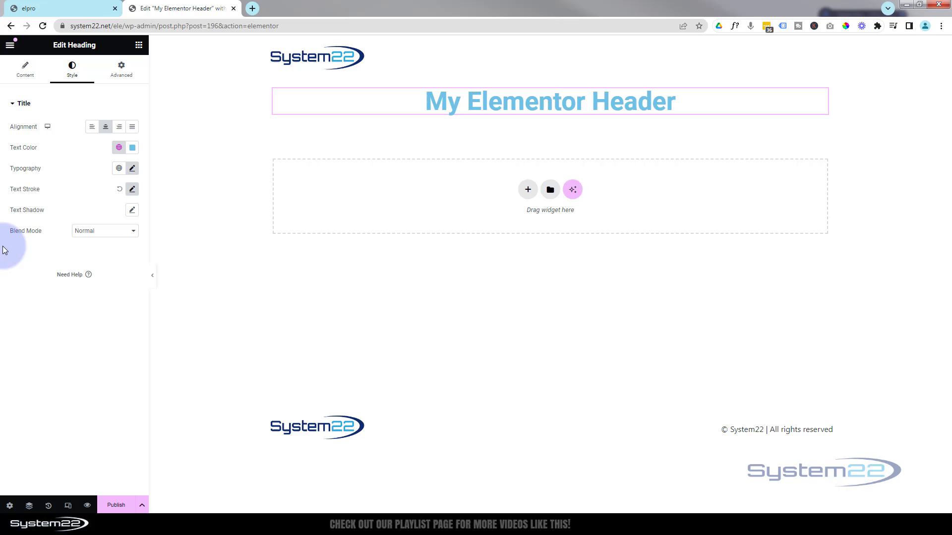
click(131, 213)
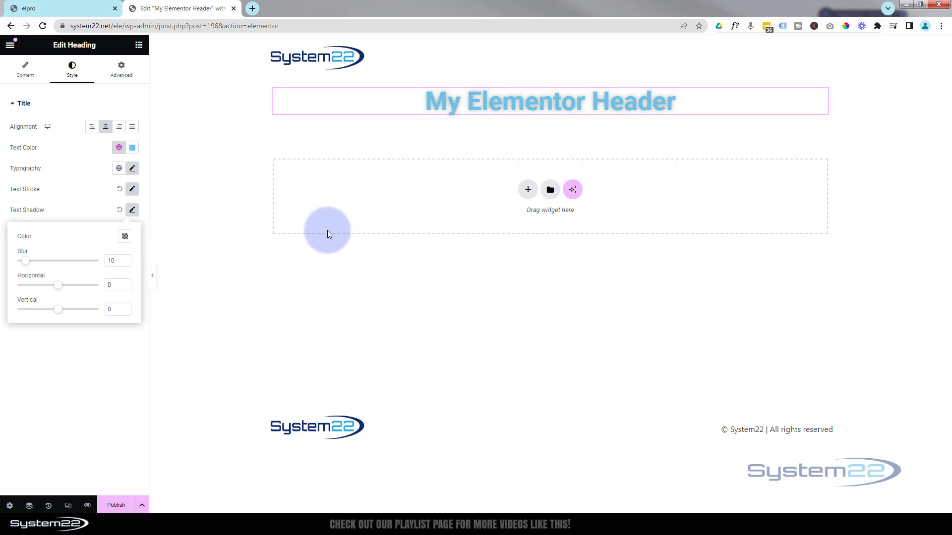
drag(59, 286, 61, 312)
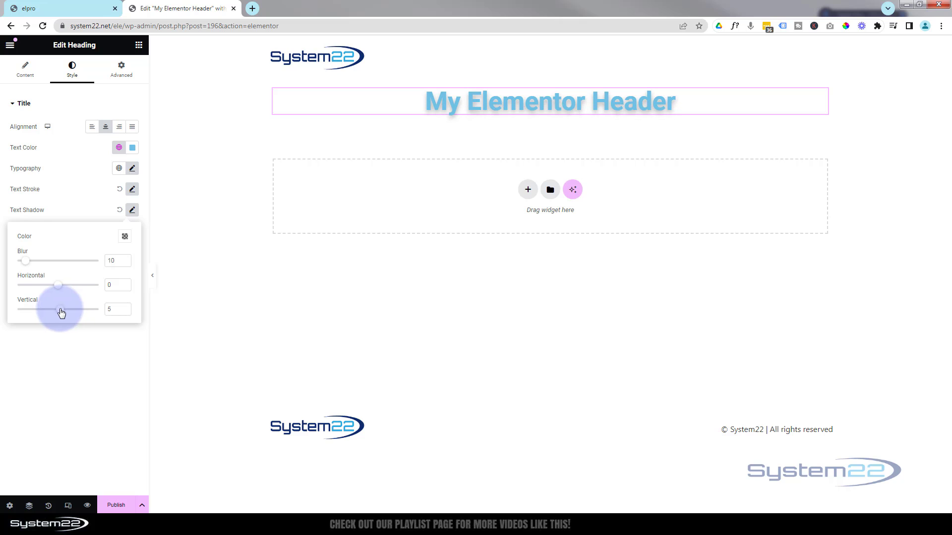
click(90, 209)
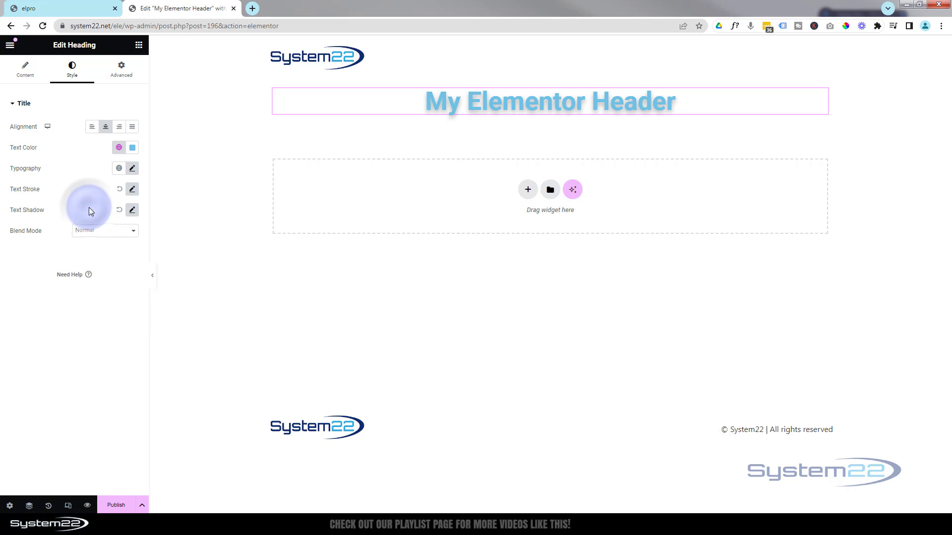
click(119, 212)
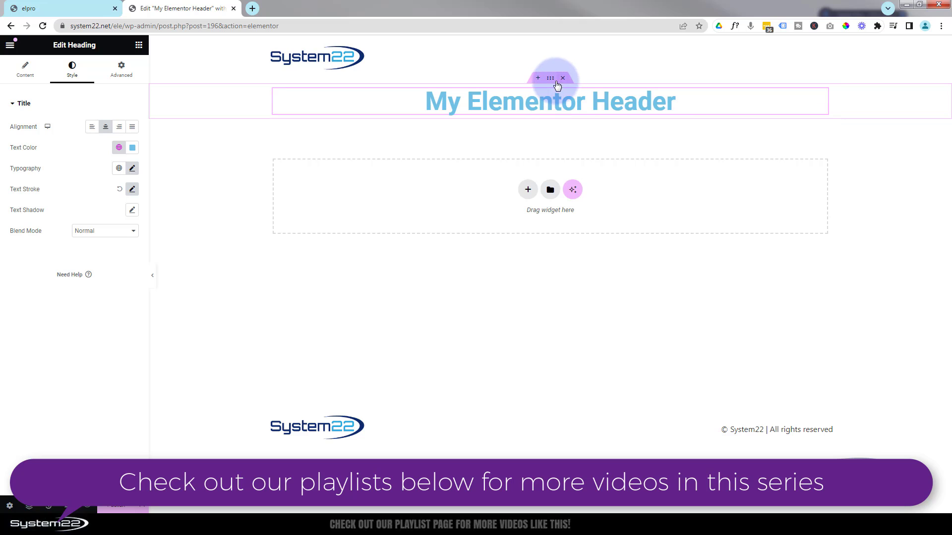
Step: Select the heading's section and set its Content Width to Full Width
click(551, 80)
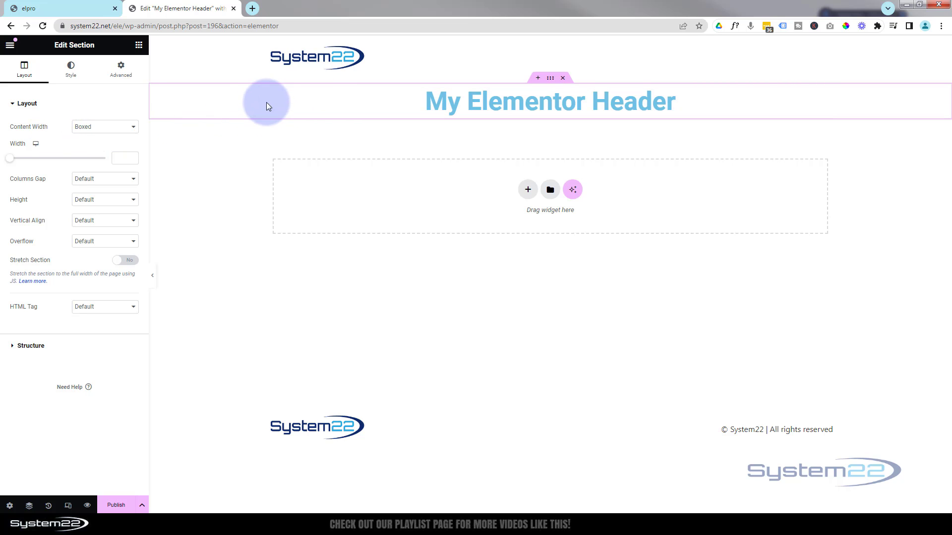
click(128, 127)
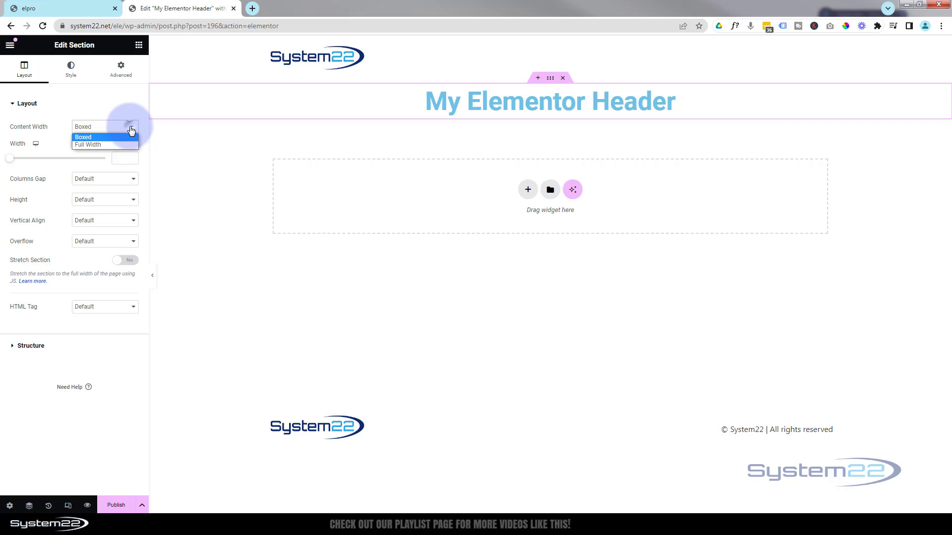
click(106, 144)
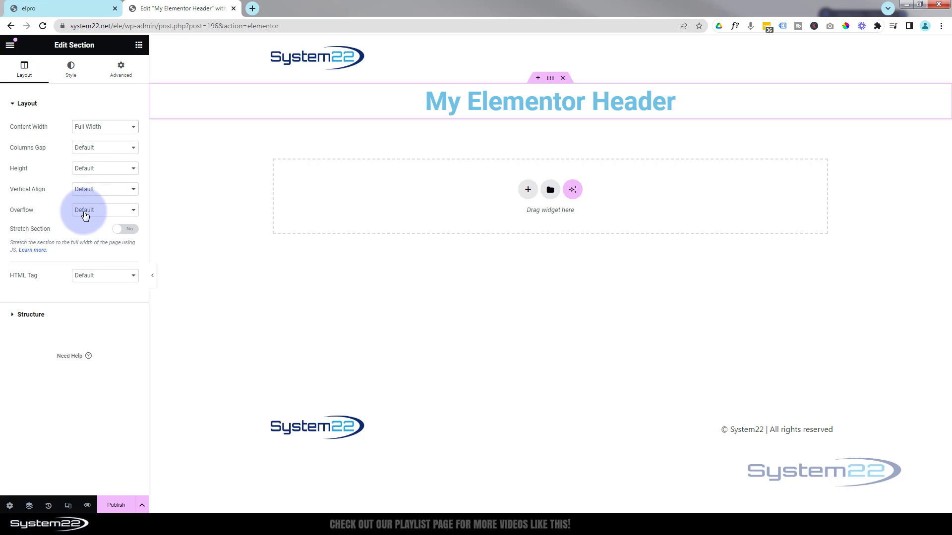
Step: Give the section a Classic background using the robot image from the media library
click(73, 71)
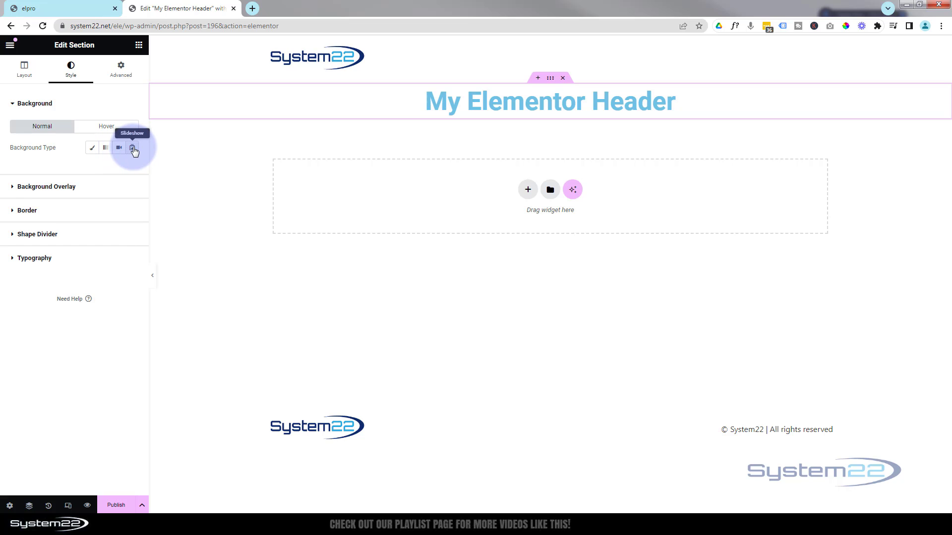
click(94, 150)
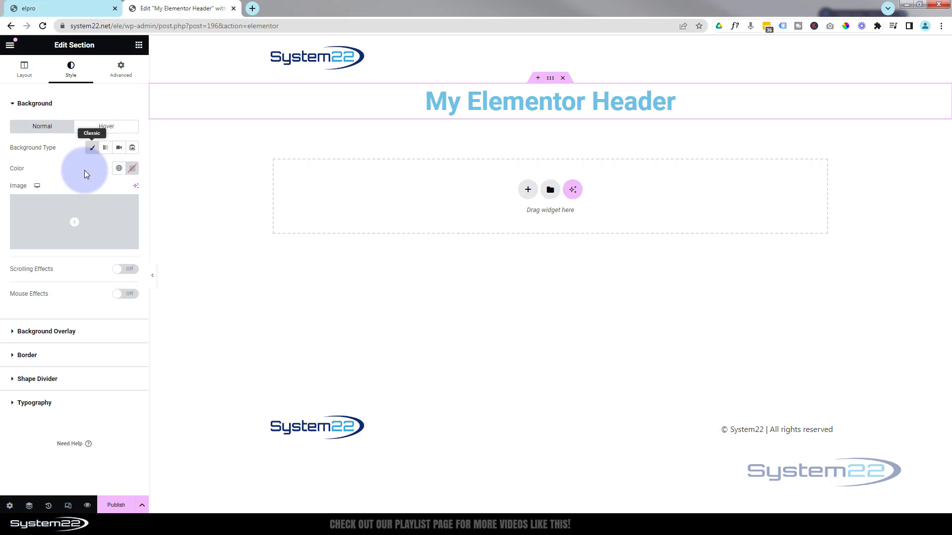
click(83, 225)
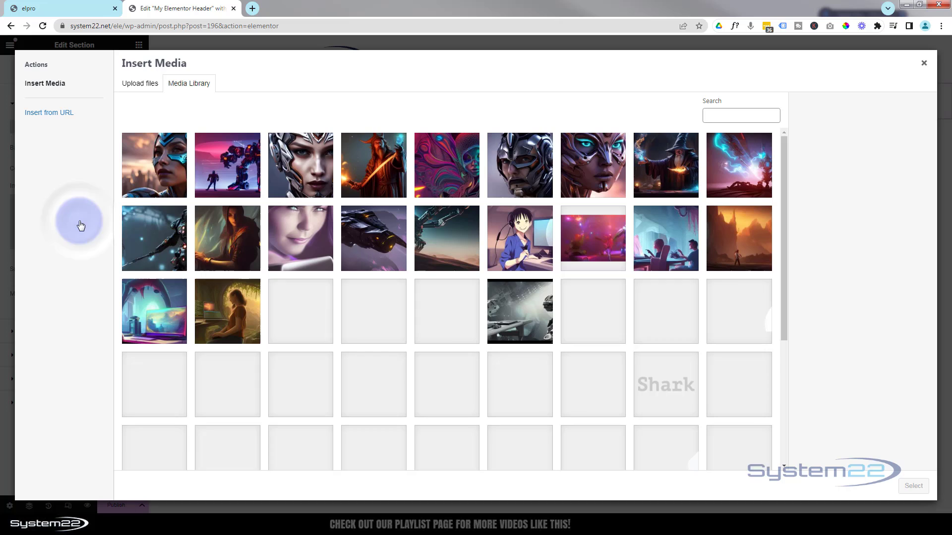
click(154, 238)
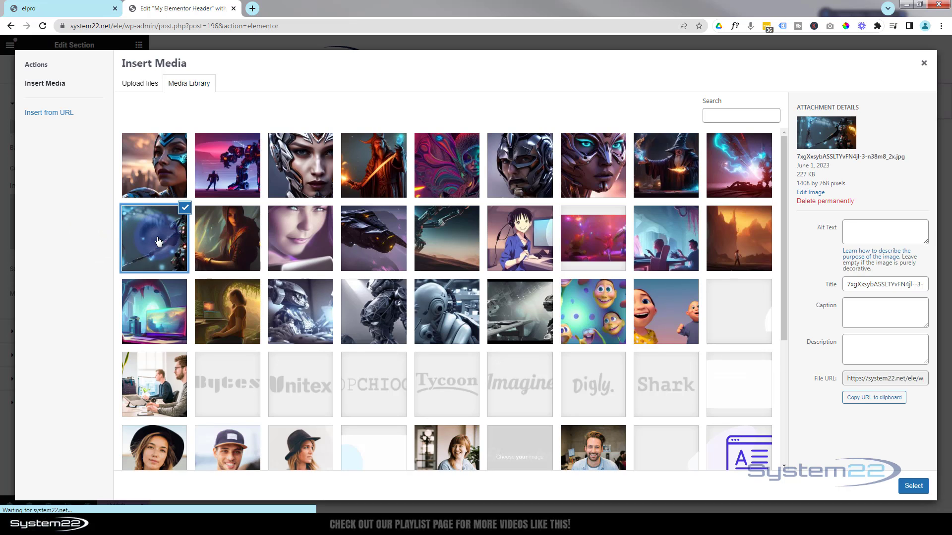
click(914, 488)
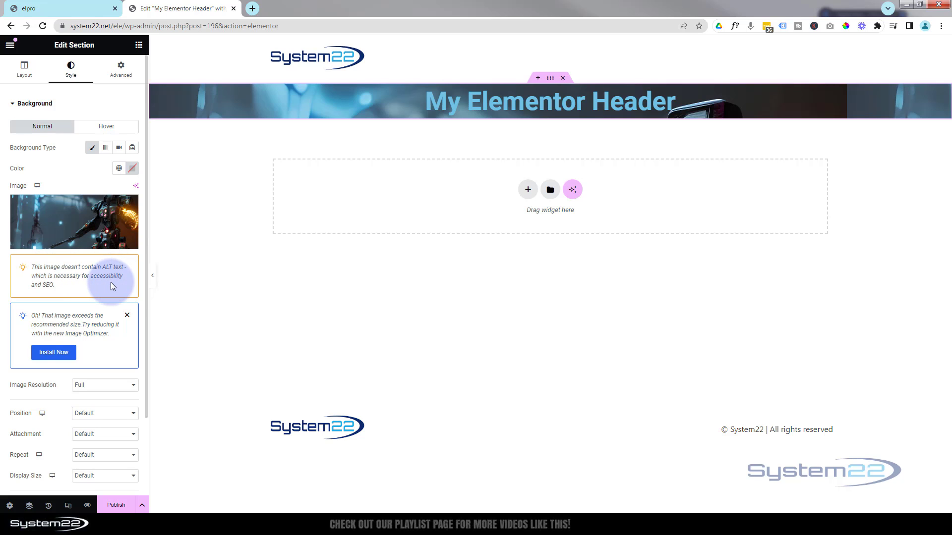
Step: Add the alt text 'Space robot' to the background image and confirm it
click(76, 227)
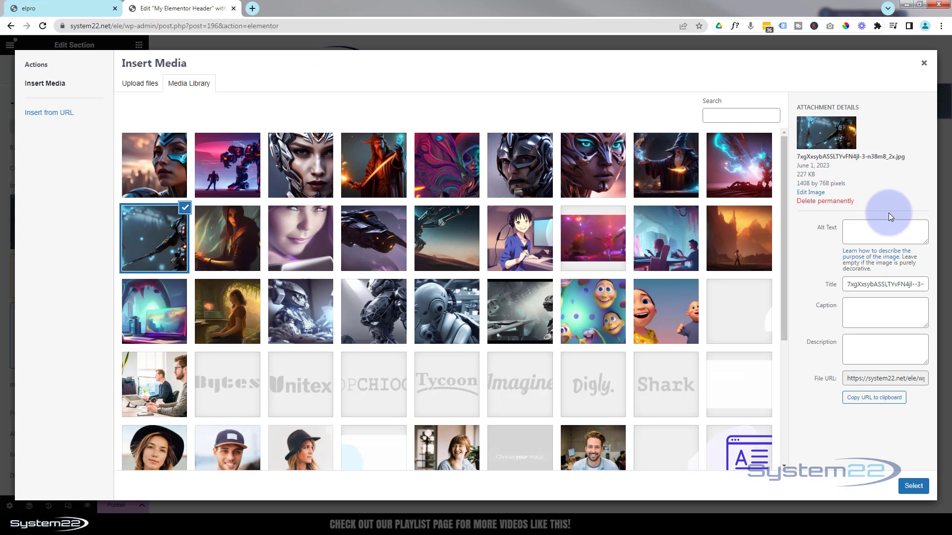
click(873, 221)
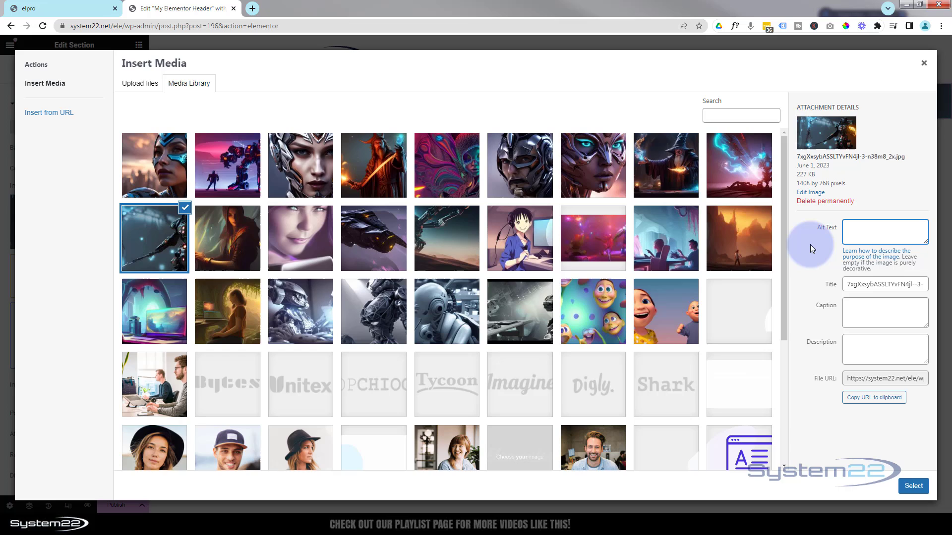
text(Space robot)
click(916, 488)
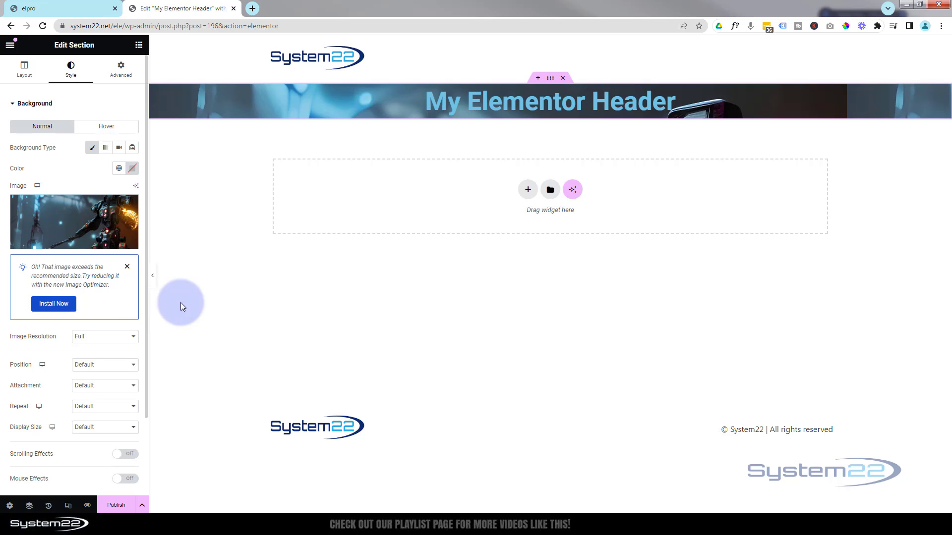
Step: Position the background image Center Center, leaving the attachment at Default
click(127, 268)
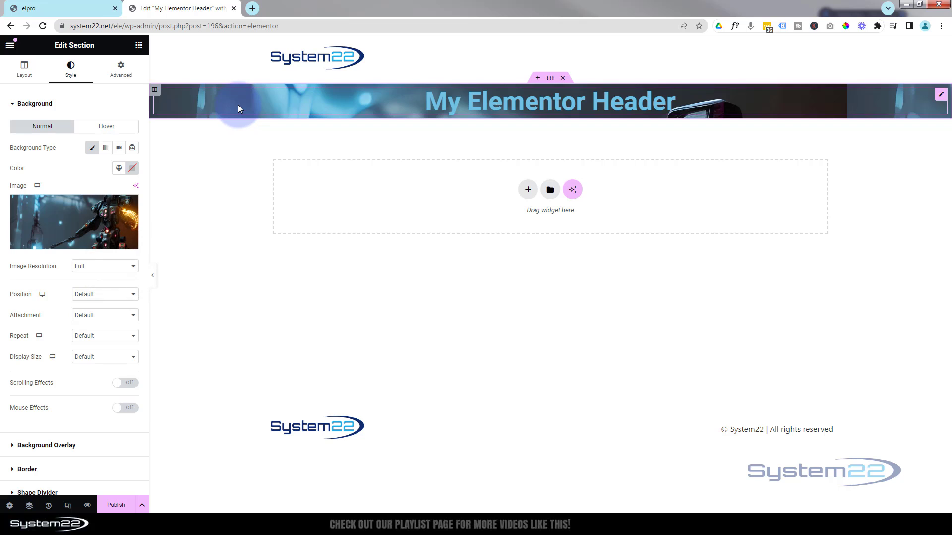
click(107, 128)
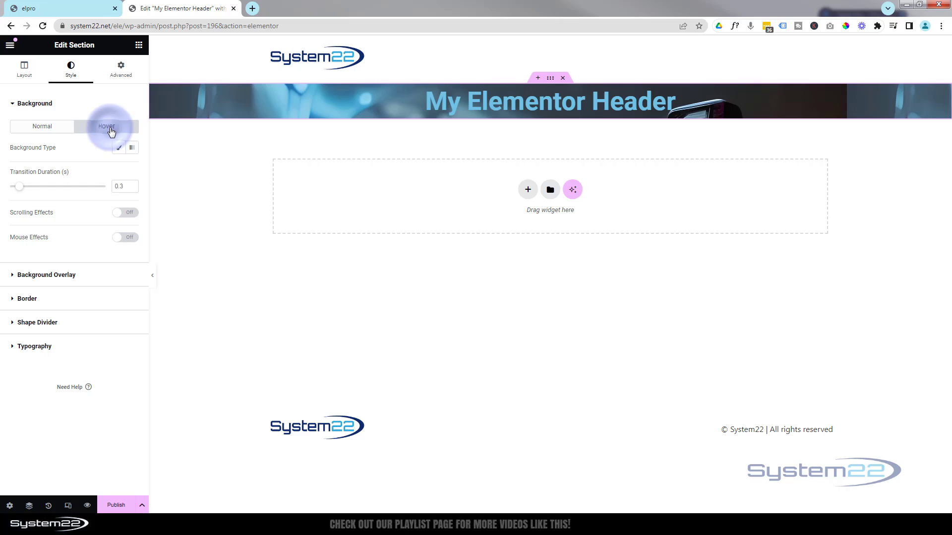
click(39, 128)
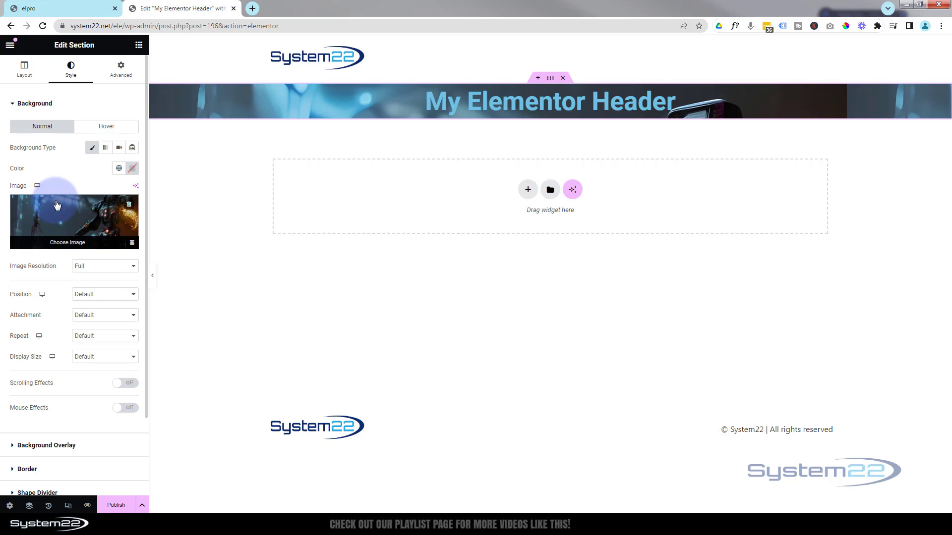
click(106, 297)
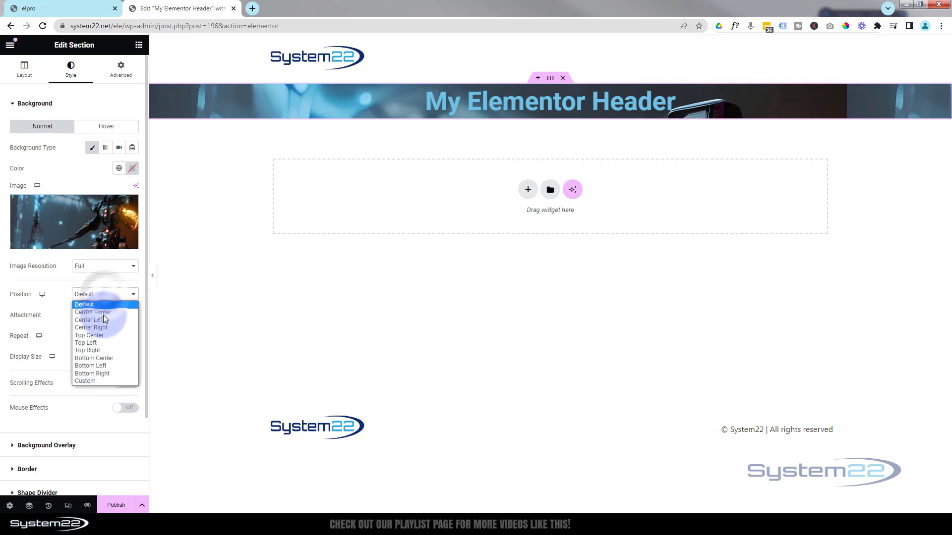
click(105, 312)
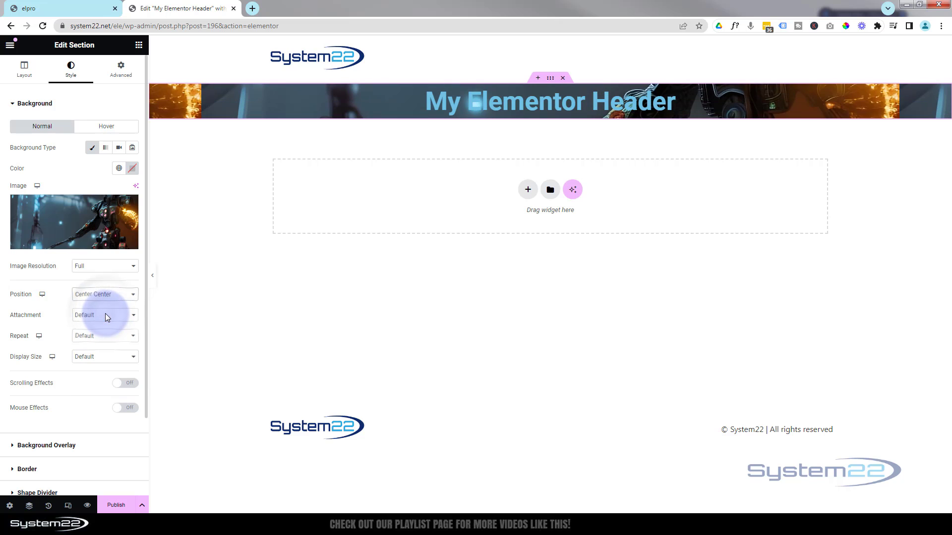
click(111, 317)
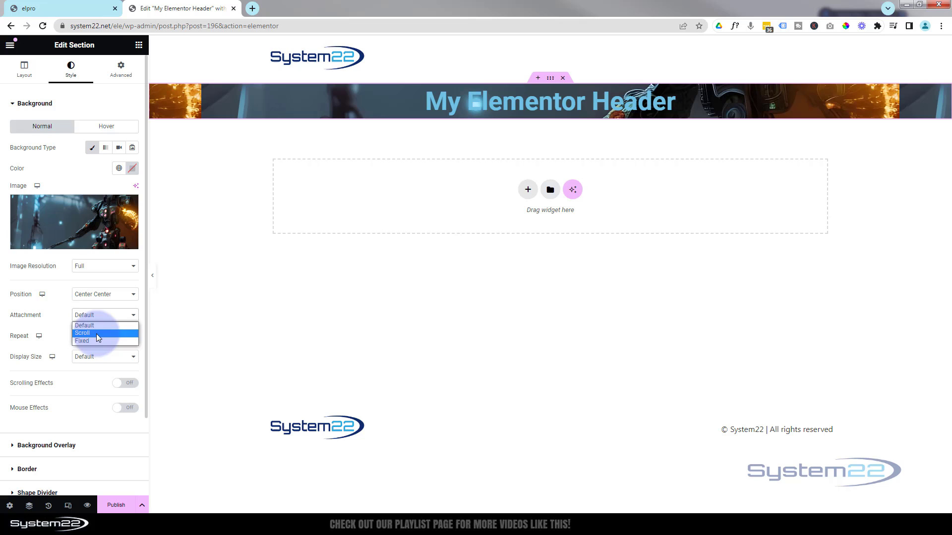
click(363, 276)
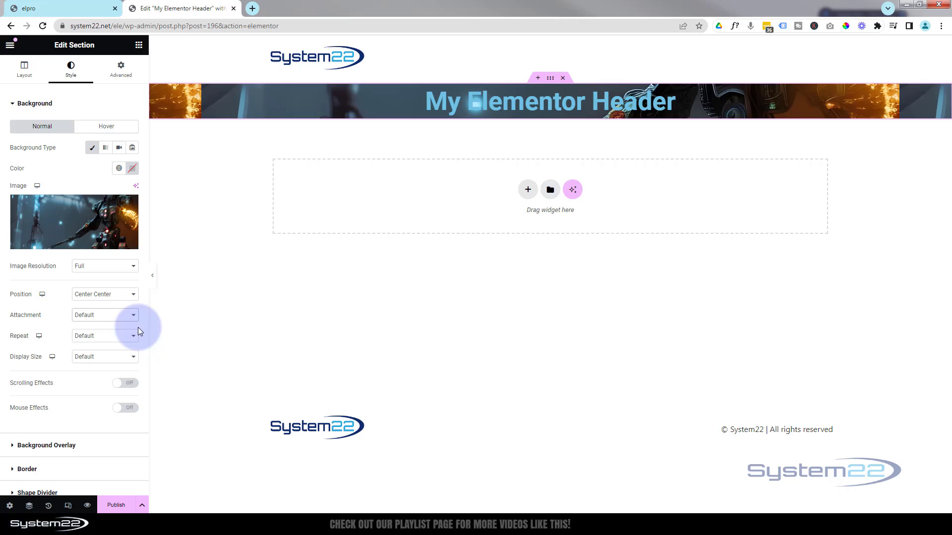
click(126, 316)
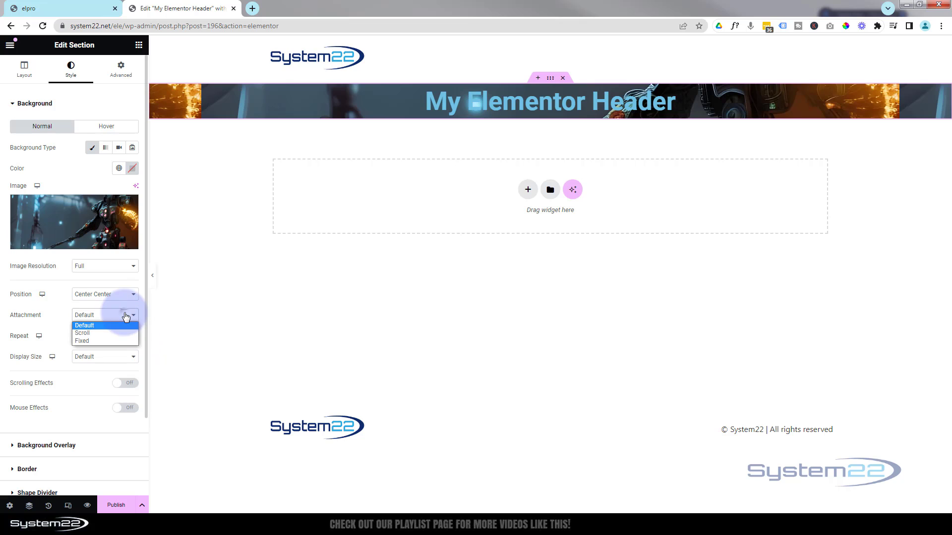
click(276, 285)
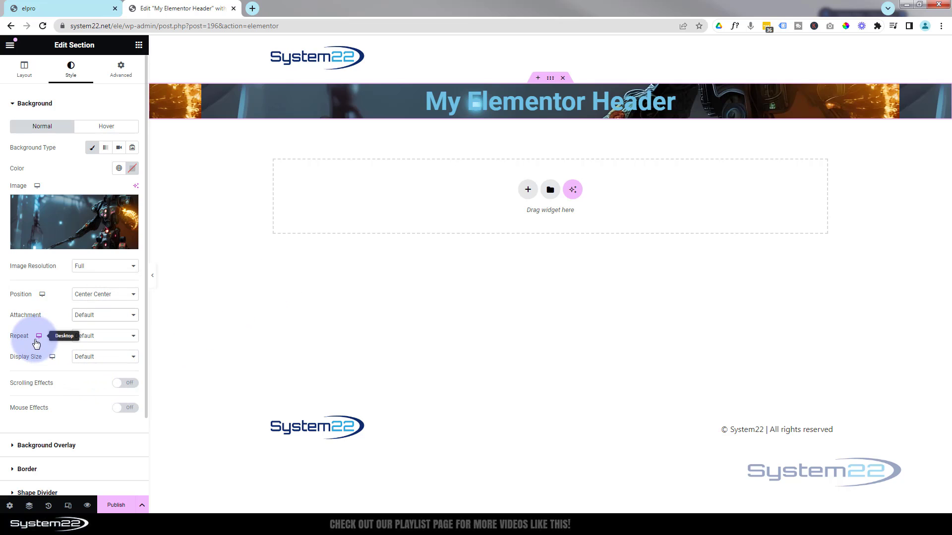
Step: Set the background to No-repeat and Cover, and switch Scrolling Effects on
click(104, 340)
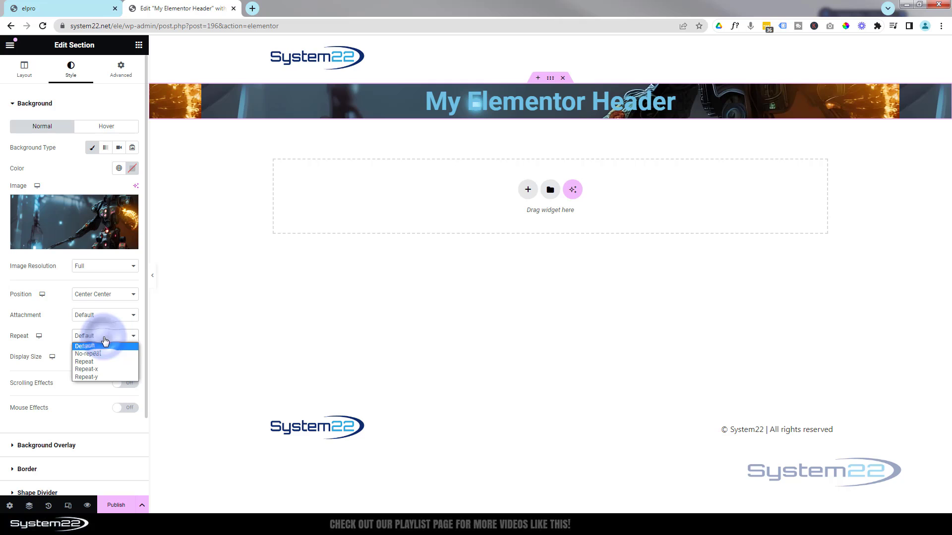
click(100, 355)
click(101, 359)
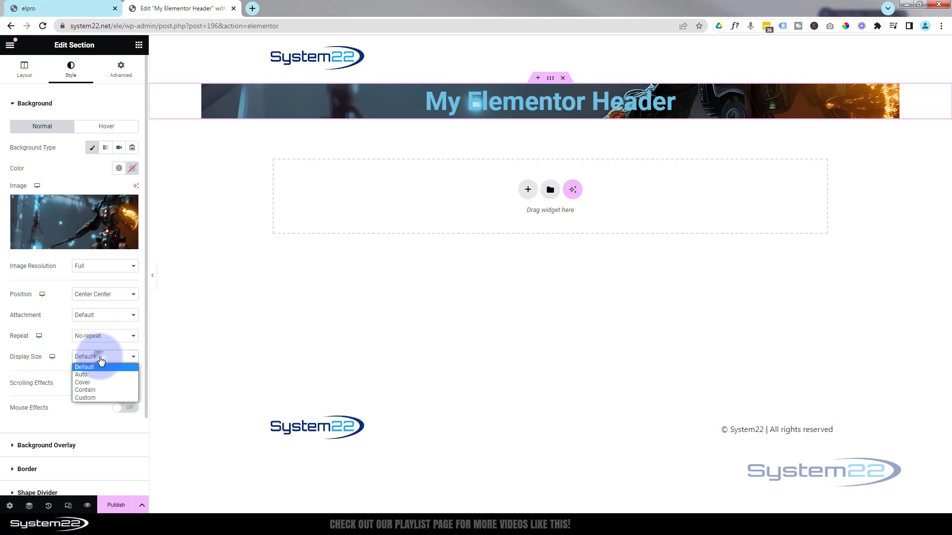
click(96, 385)
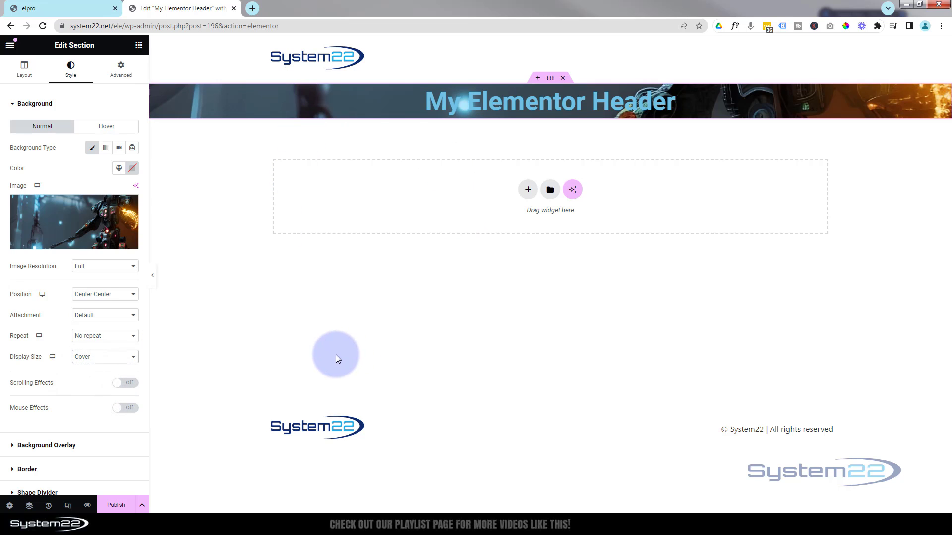
click(126, 384)
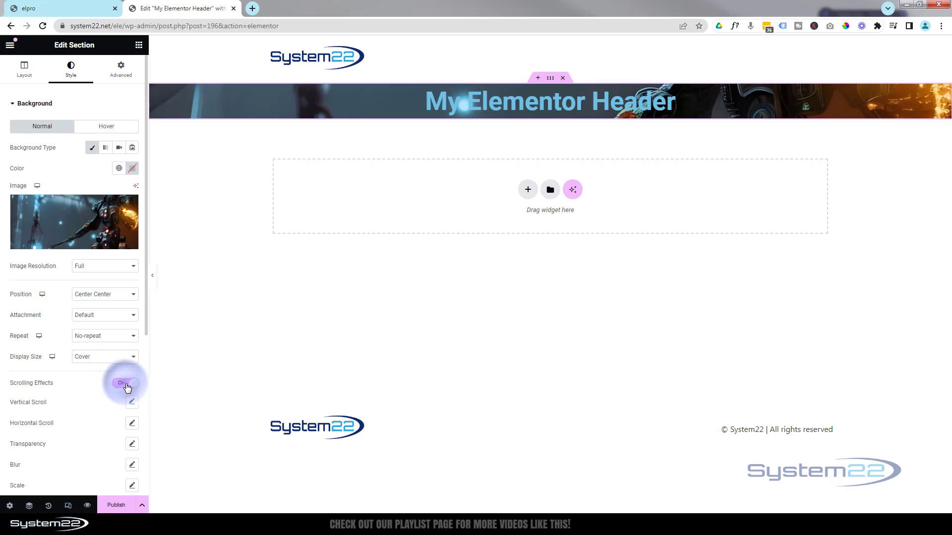
scroll(80, 395, down, 1)
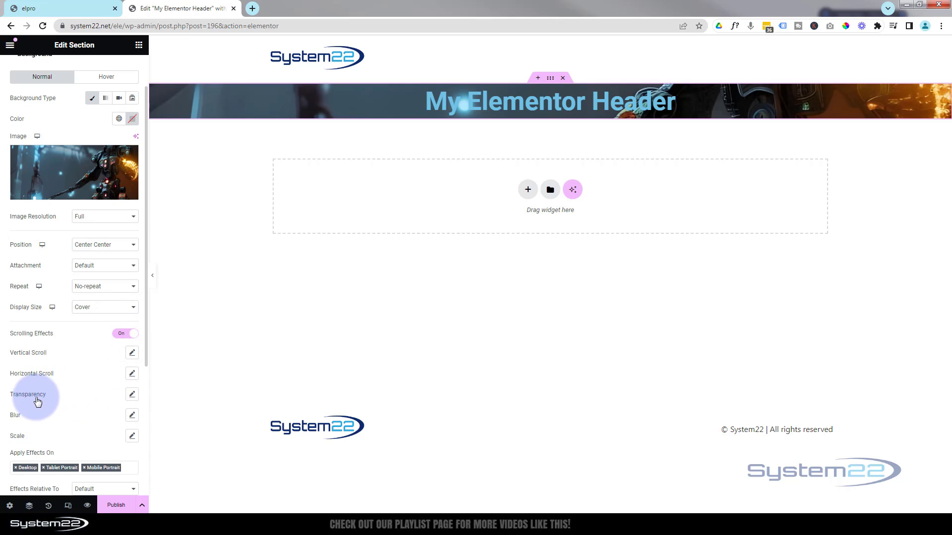
scroll(59, 417, down, 1)
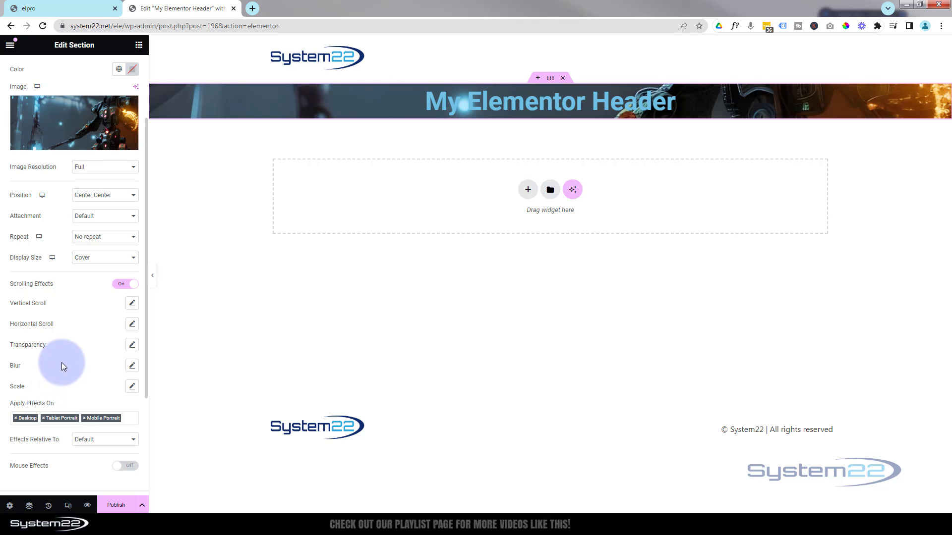
scroll(61, 366, down, 1)
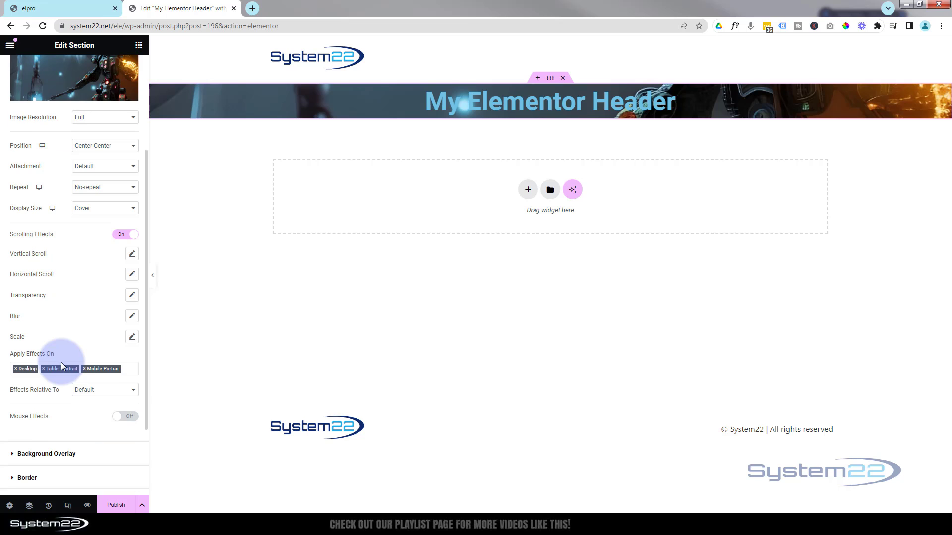
scroll(61, 361, down, 2)
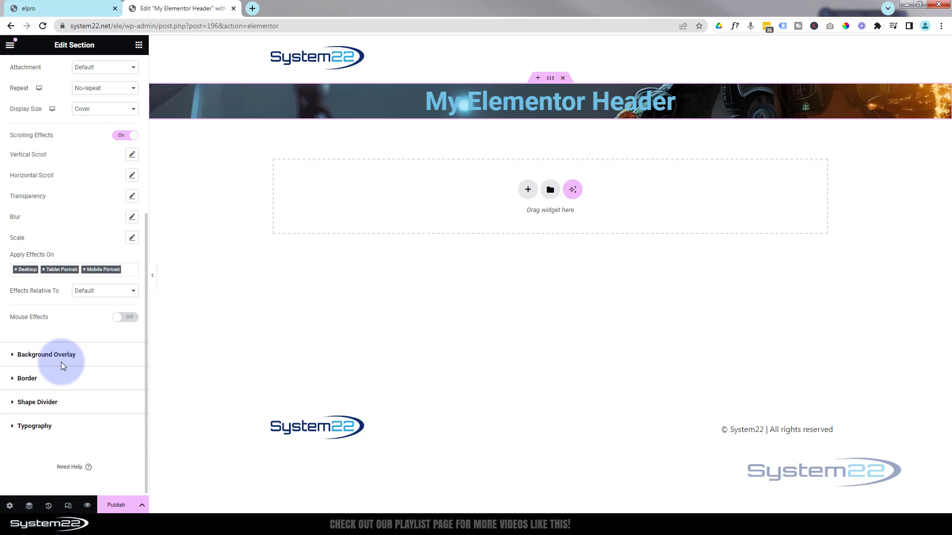
Step: Give the header a Classic background overlay in deep blue #0D009C
click(97, 353)
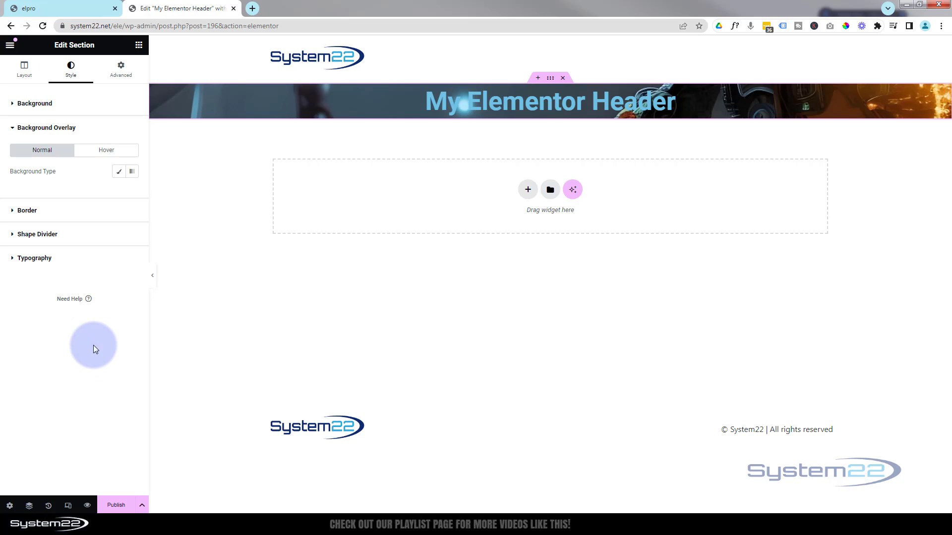
click(117, 173)
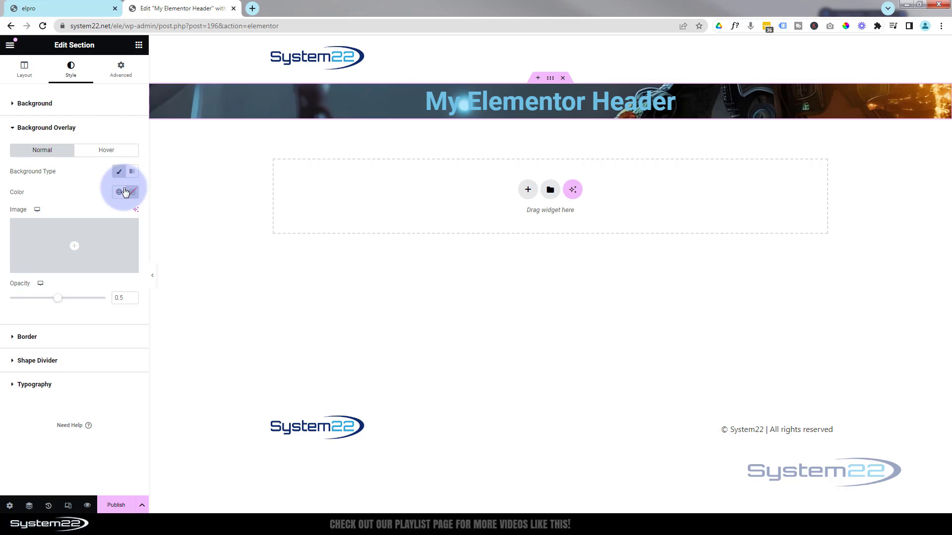
click(132, 193)
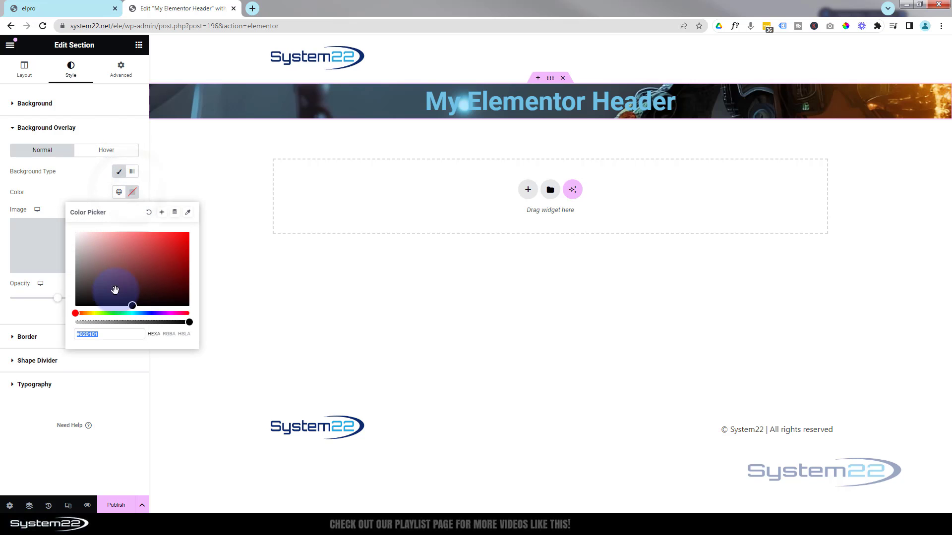
drag(77, 314, 151, 315)
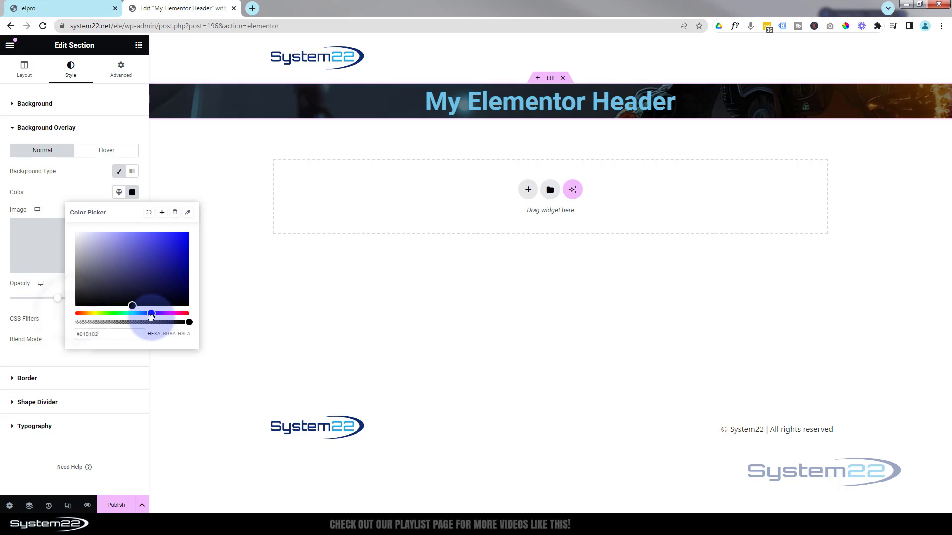
click(184, 238)
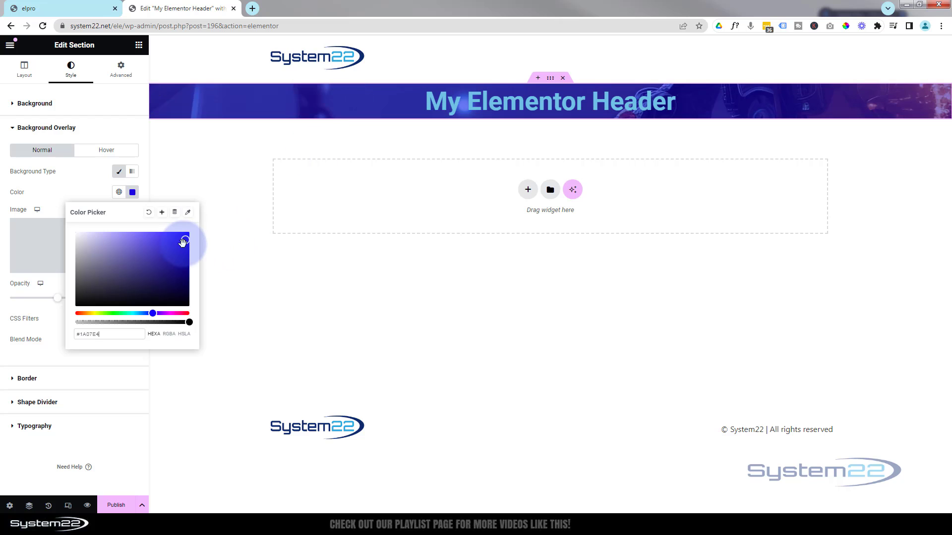
drag(185, 240, 190, 261)
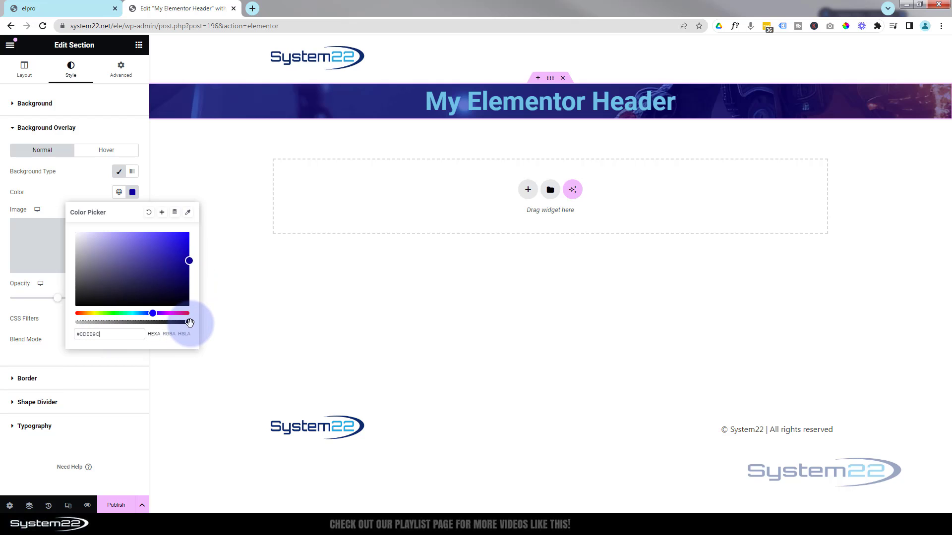
Step: Lower the blue overlay's alpha to semi-transparent and set the Hover overlay type to Classic
drag(188, 323, 164, 323)
click(96, 199)
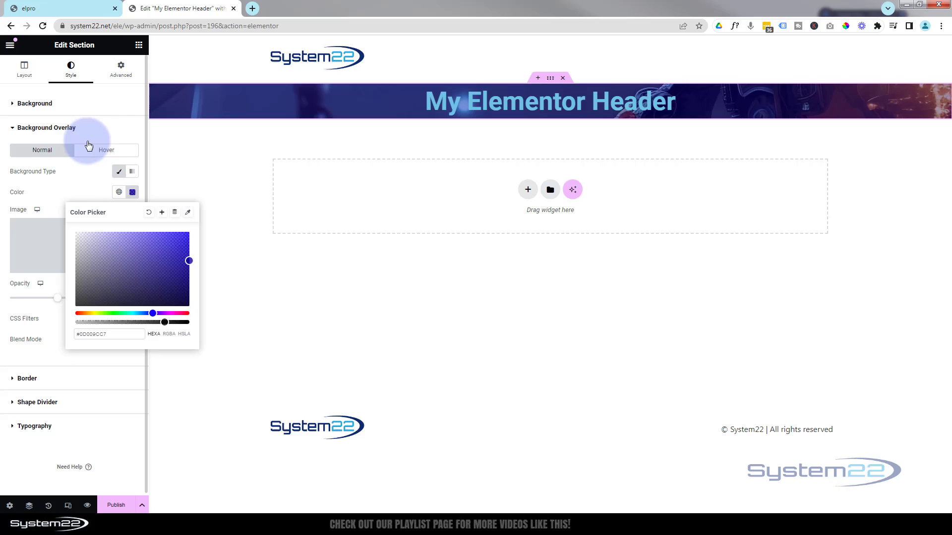
click(76, 182)
click(112, 150)
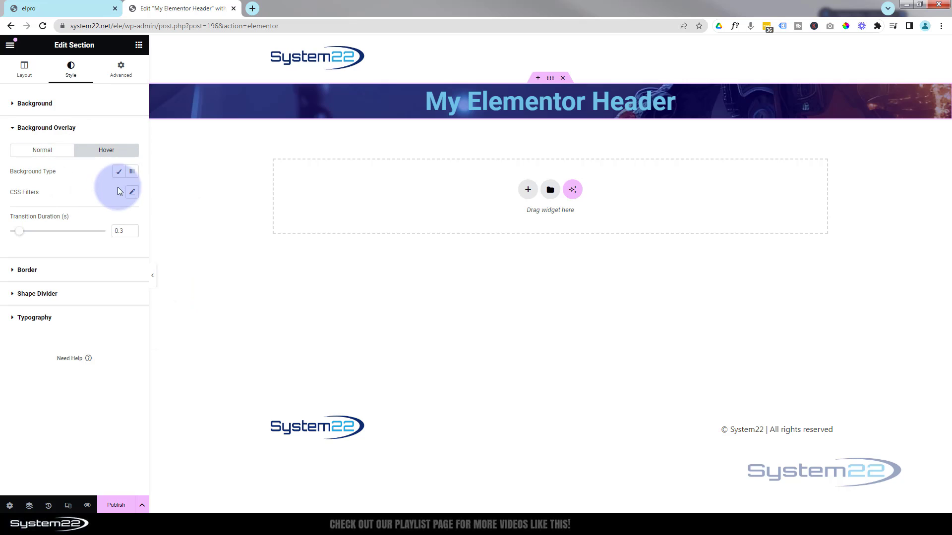
click(118, 173)
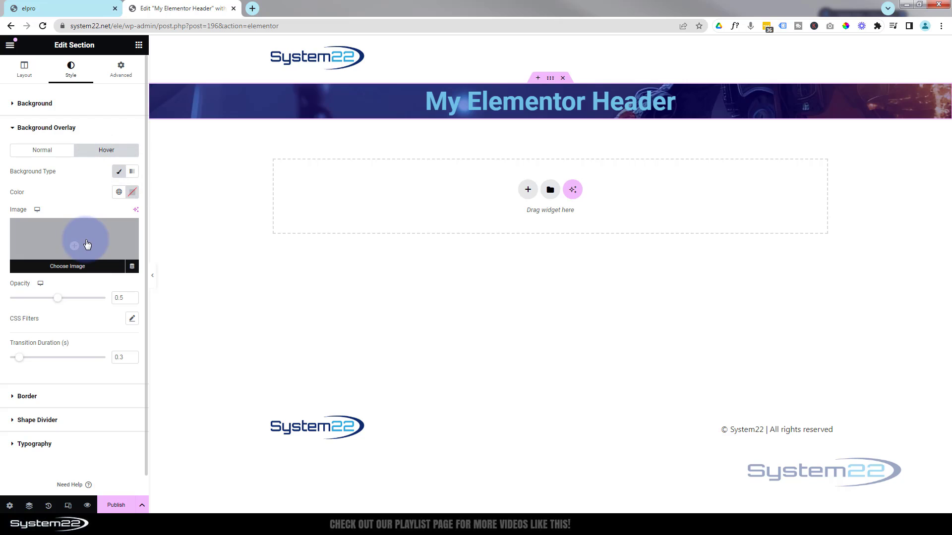
Step: Set the hover overlay colour to near-black #070707 with alpha lowered to CC
click(130, 193)
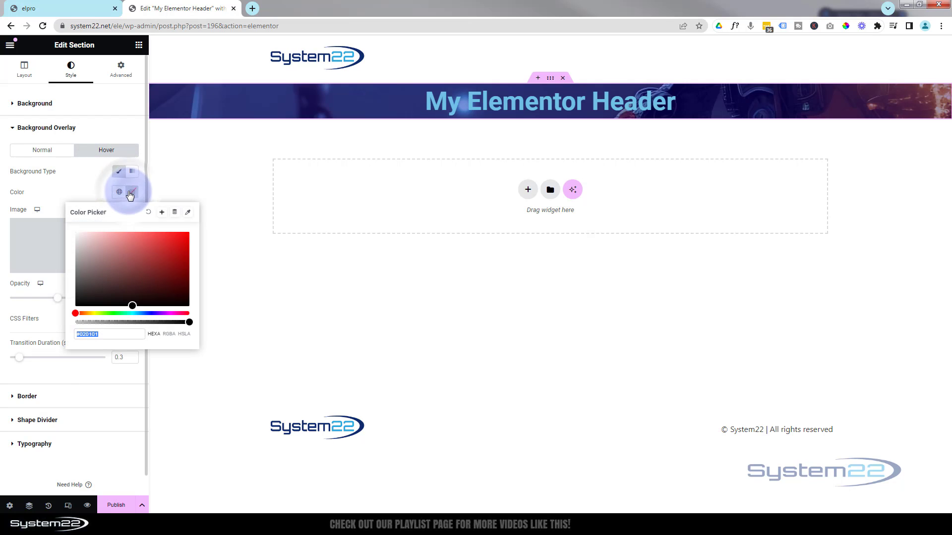
click(130, 306)
drag(130, 306, 75, 304)
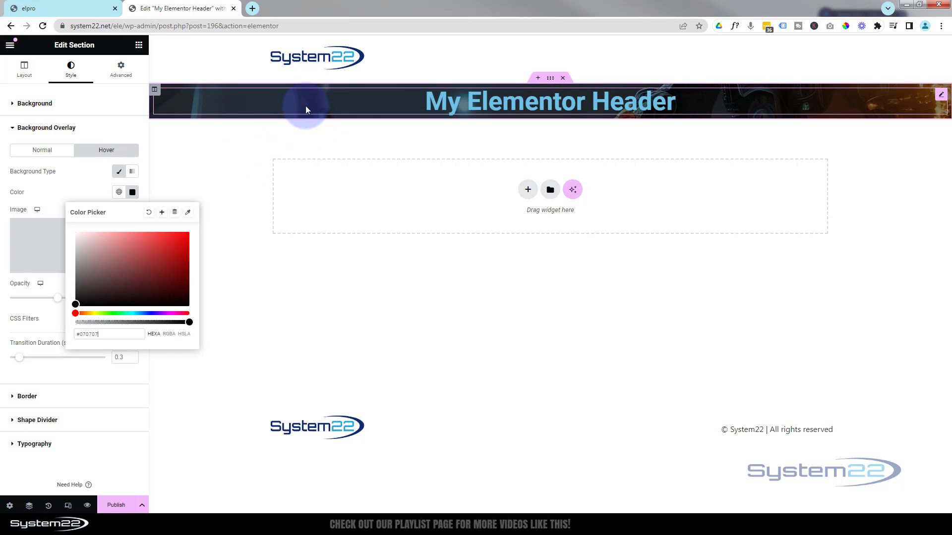
click(191, 322)
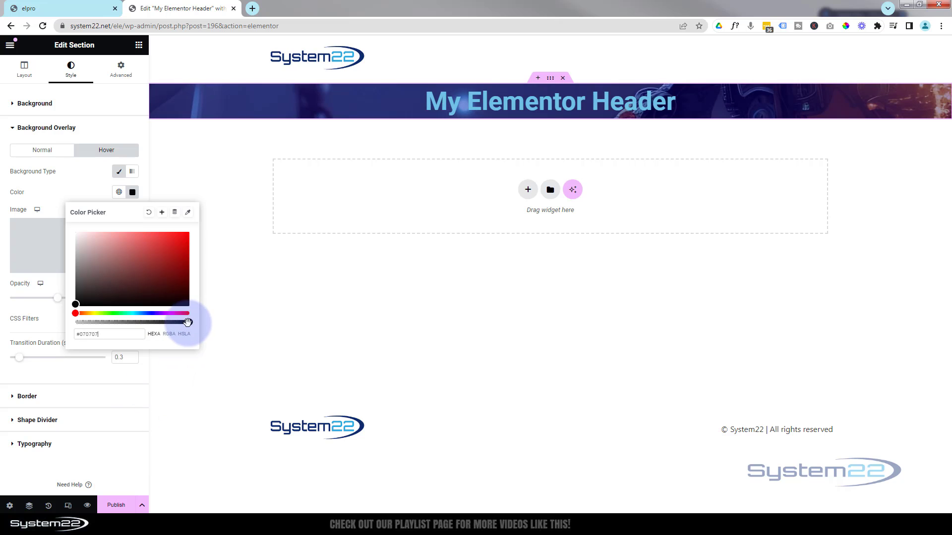
drag(179, 326, 167, 322)
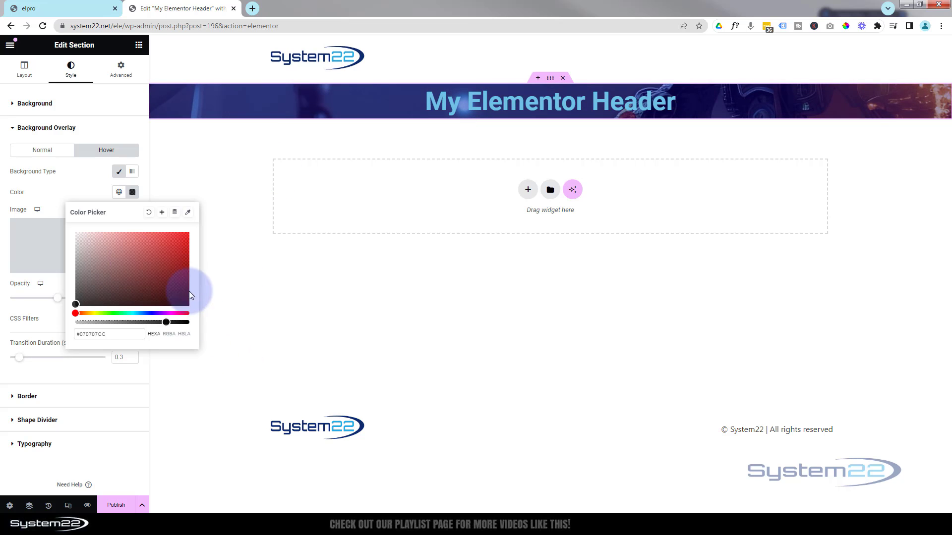
click(87, 191)
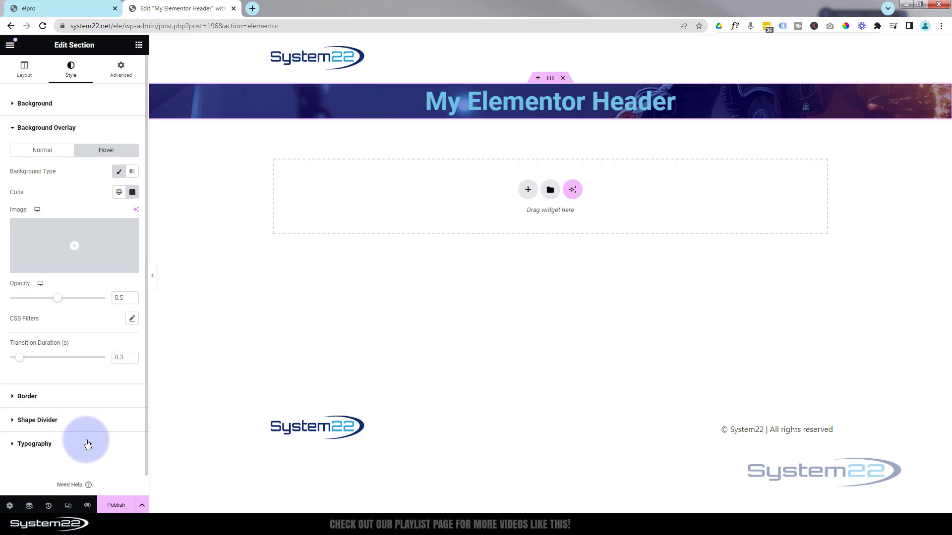
Step: Unlink the section padding and set Top and Bottom to 50 px
click(121, 68)
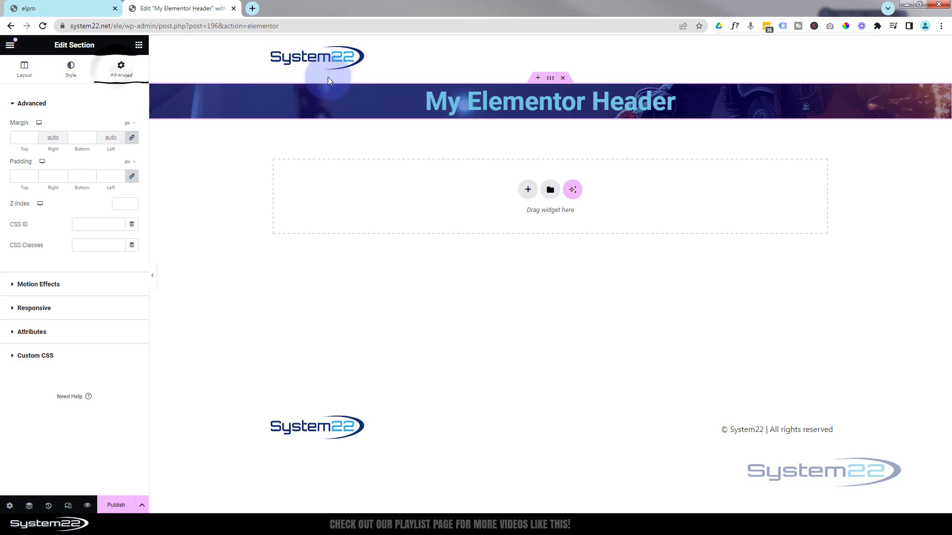
click(133, 177)
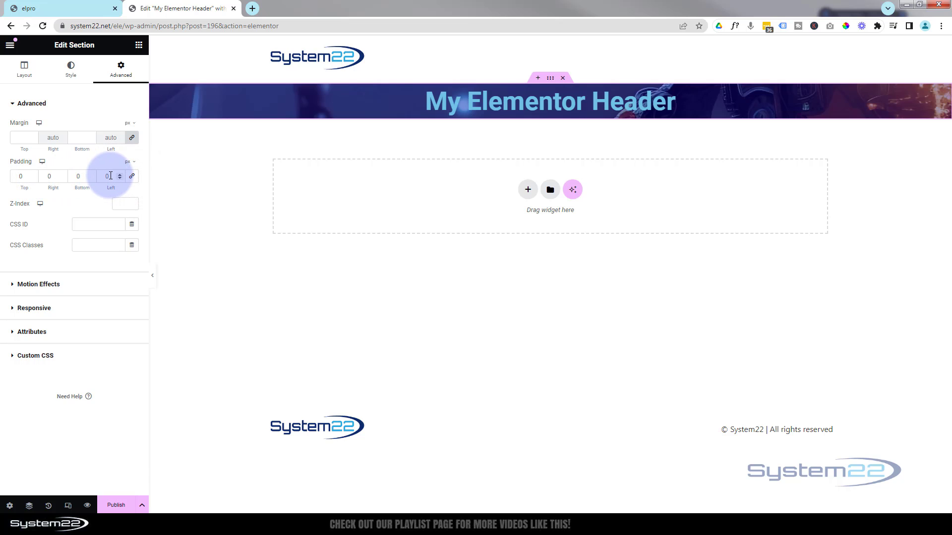
click(20, 176)
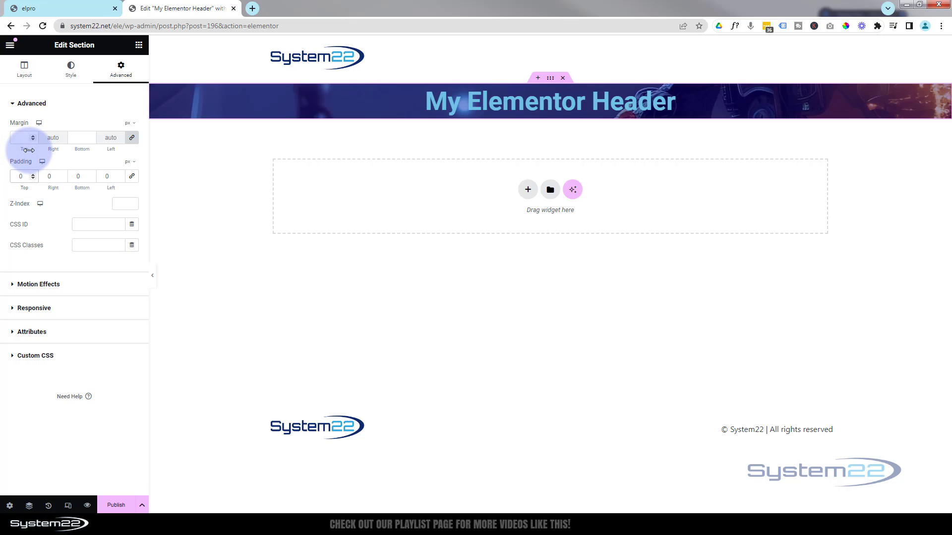
text(5)
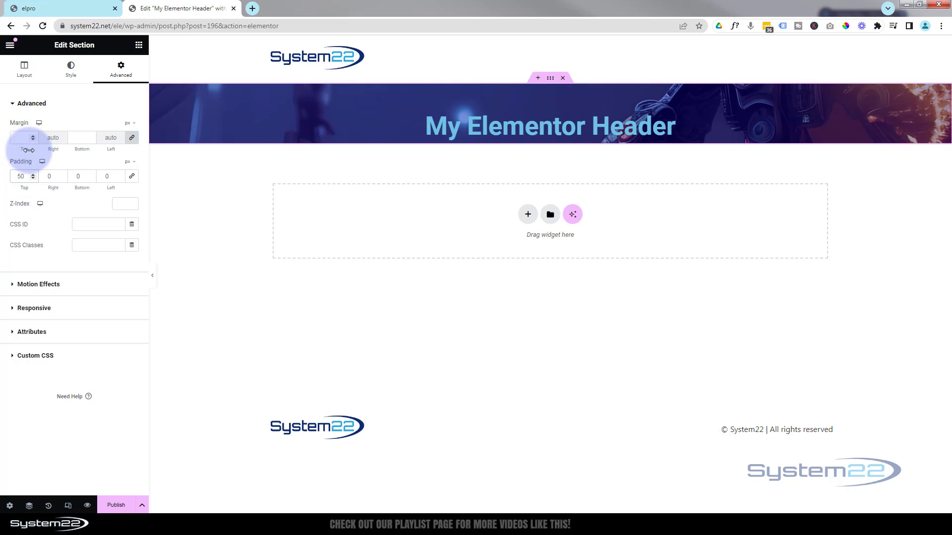
click(76, 176)
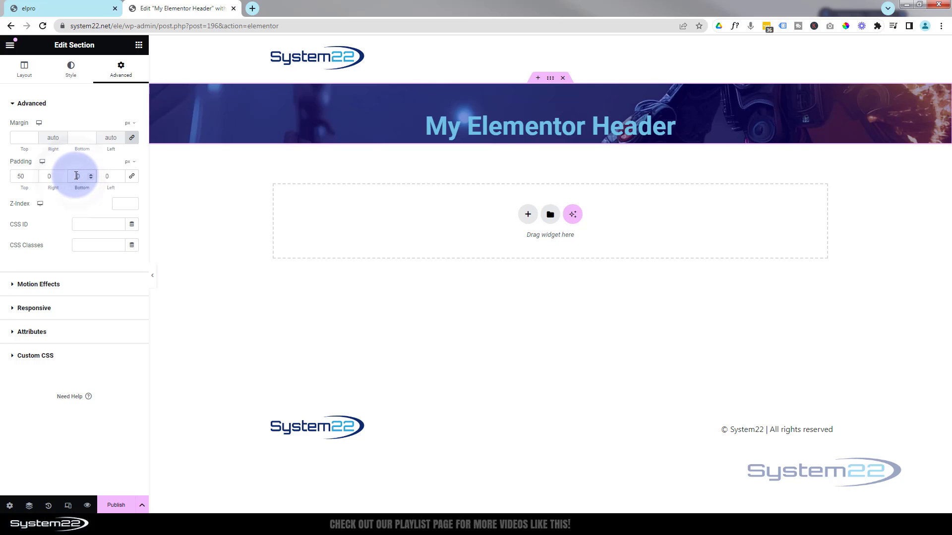
text(5)
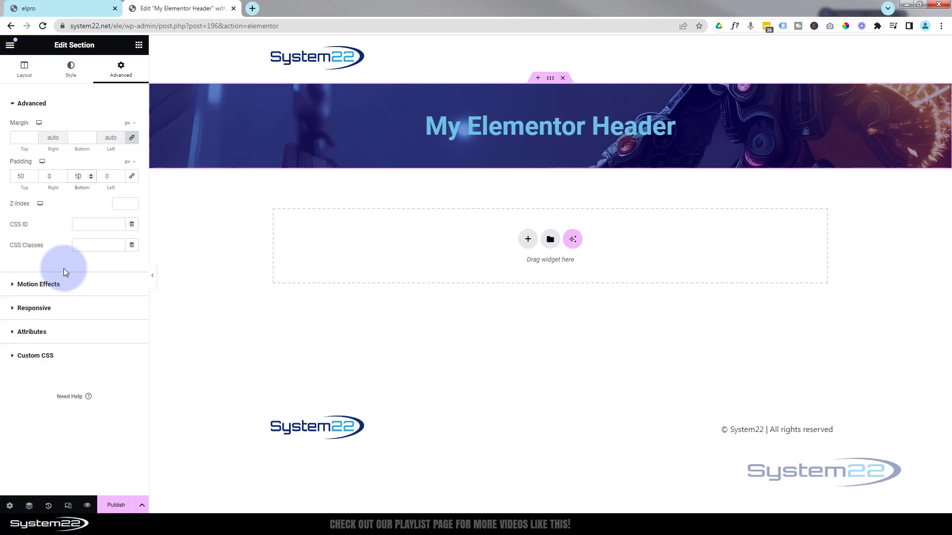
Step: Review Motion Effects, leaving Entrance Animation at Default and Sticky at None
click(60, 283)
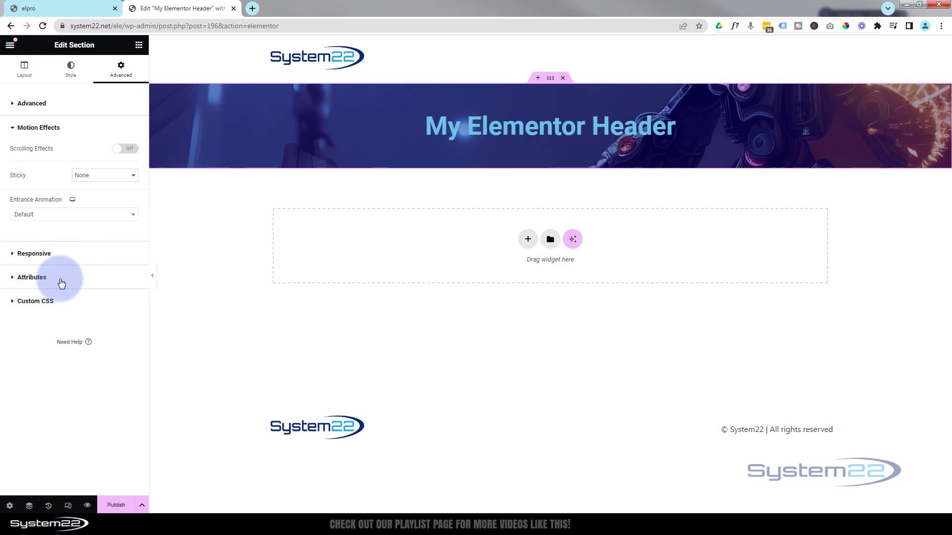
click(58, 215)
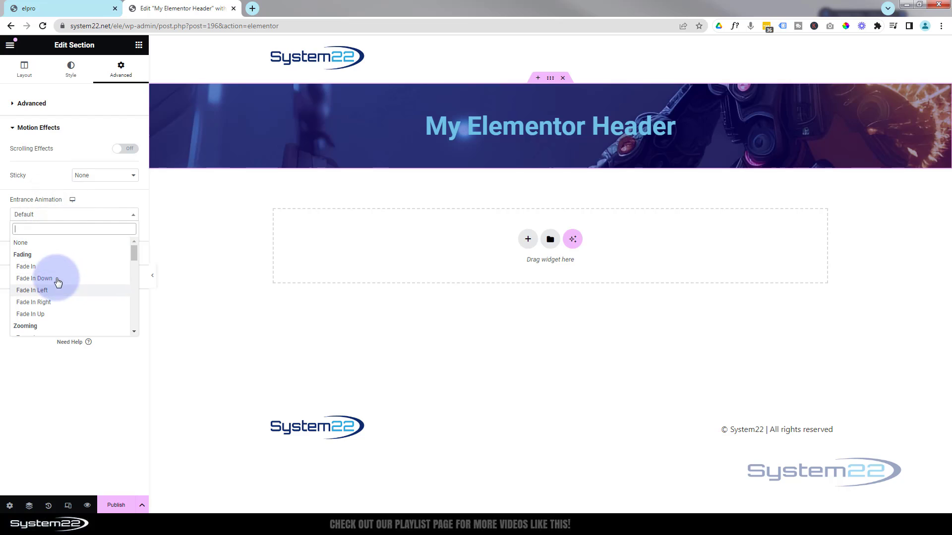
click(9, 190)
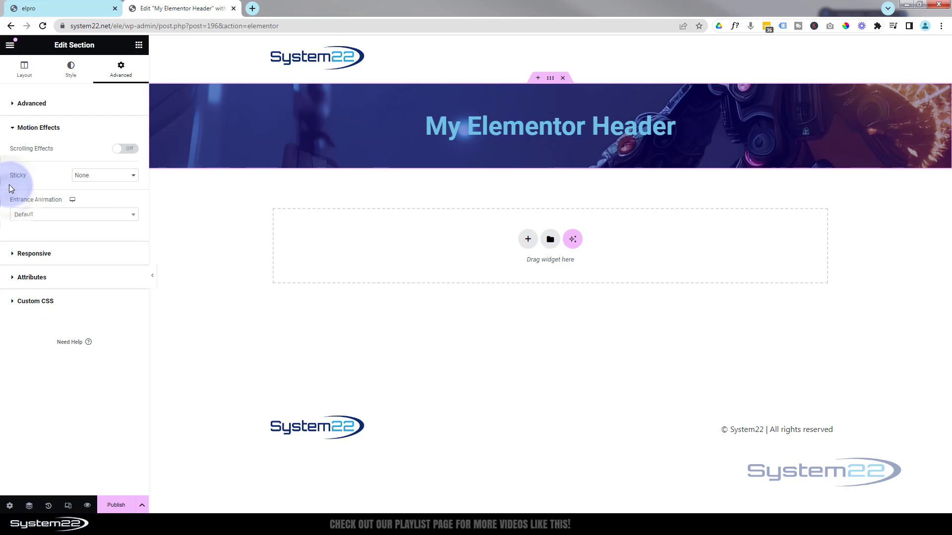
click(110, 176)
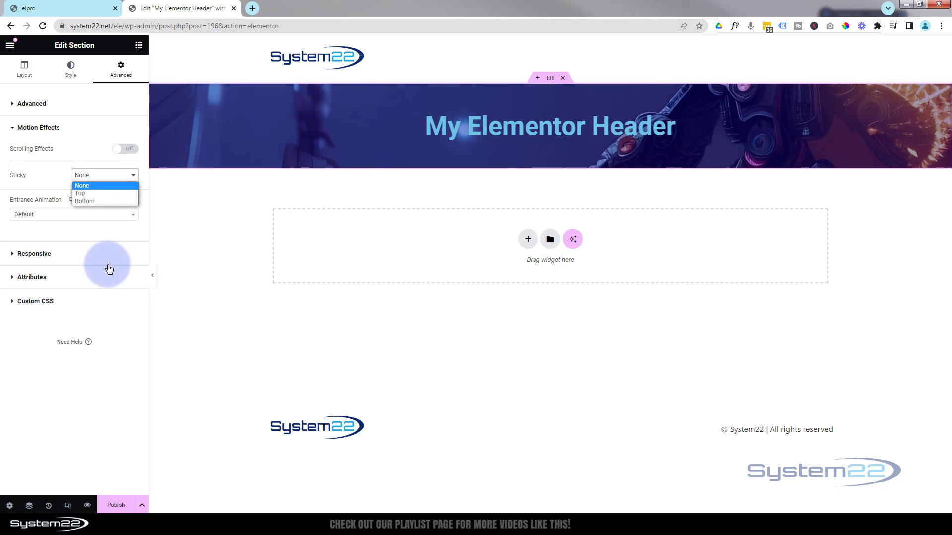
click(197, 280)
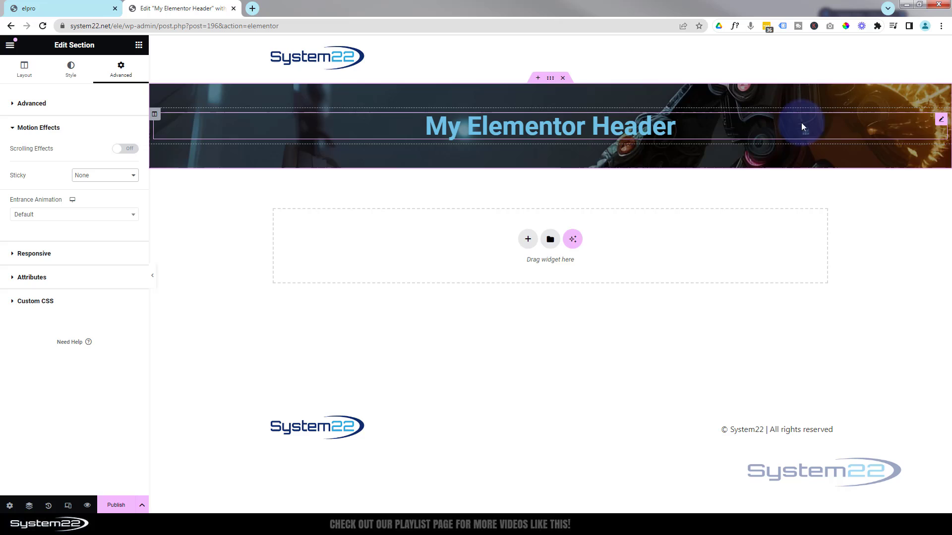
Step: Set the 'My Elementor Header' heading's text colour to white #FFFFFF
click(940, 120)
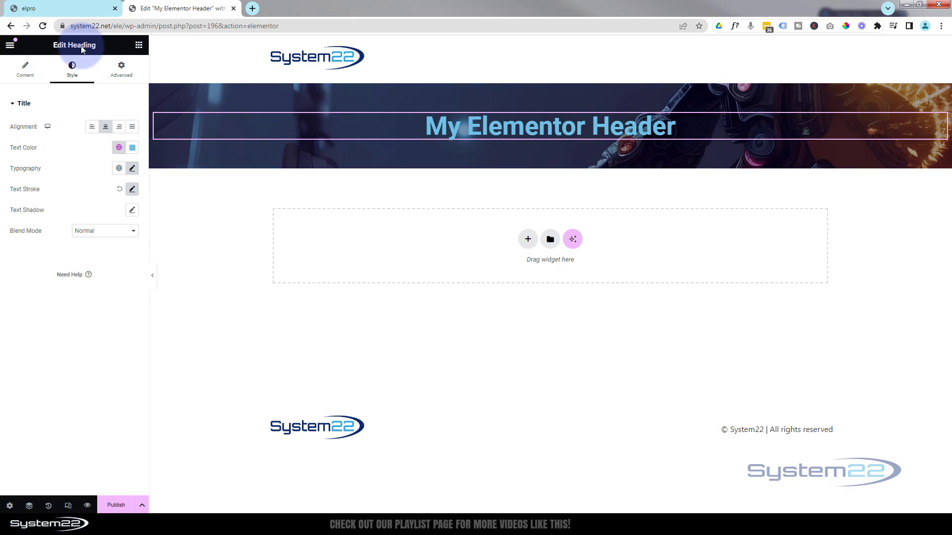
click(132, 148)
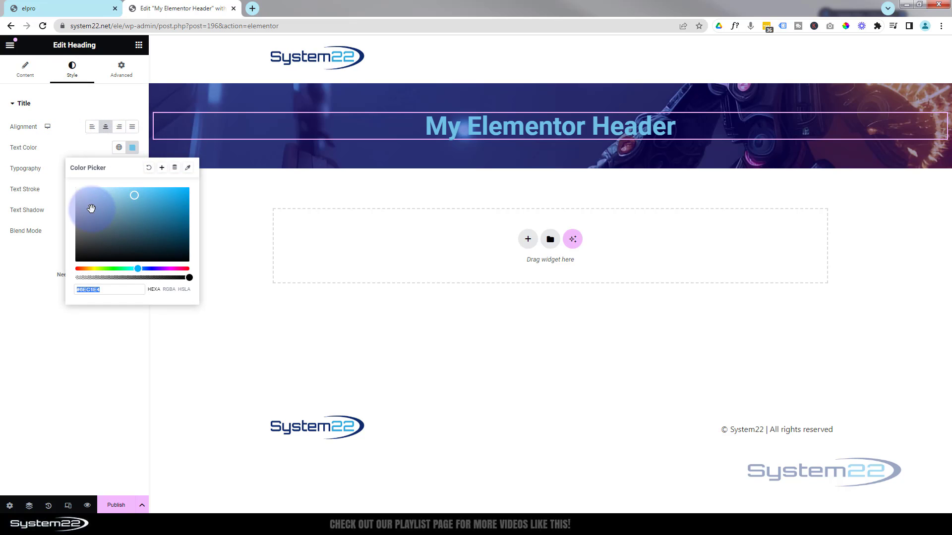
drag(79, 196, 71, 191)
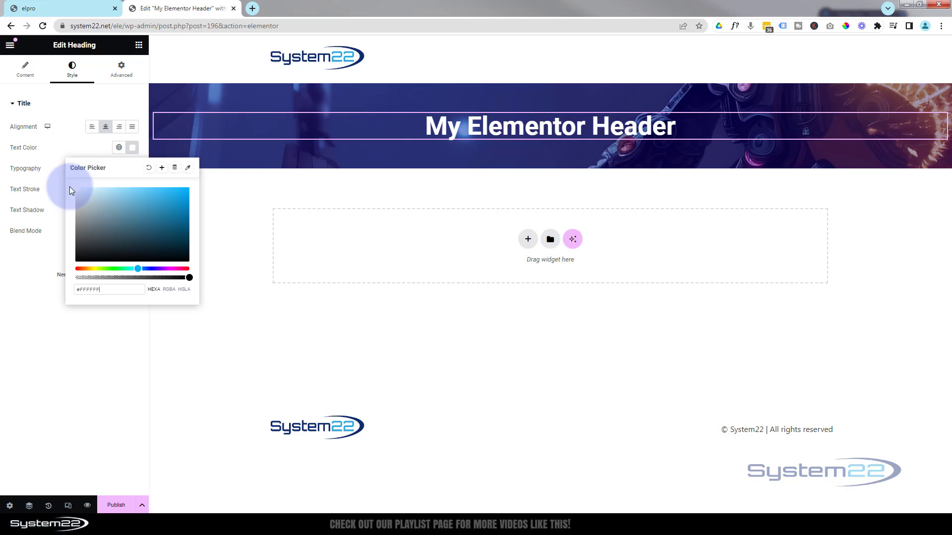
click(293, 359)
click(383, 286)
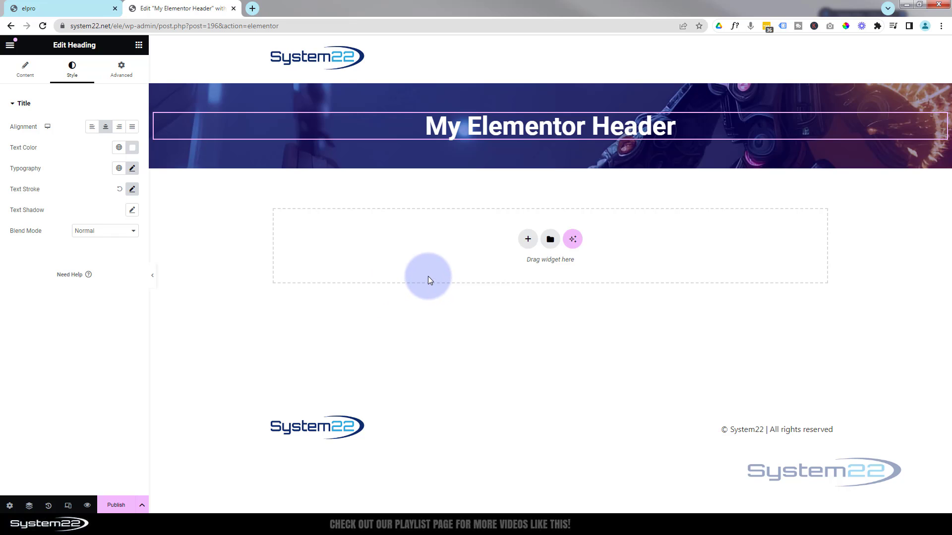
click(539, 93)
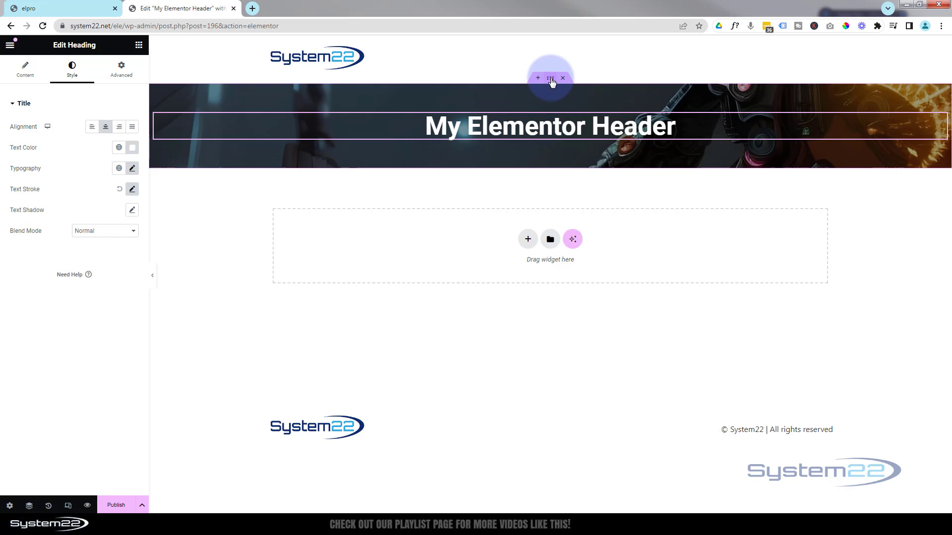
Step: Save the header section as a library template named 'Heading' and close the library
right_click(551, 80)
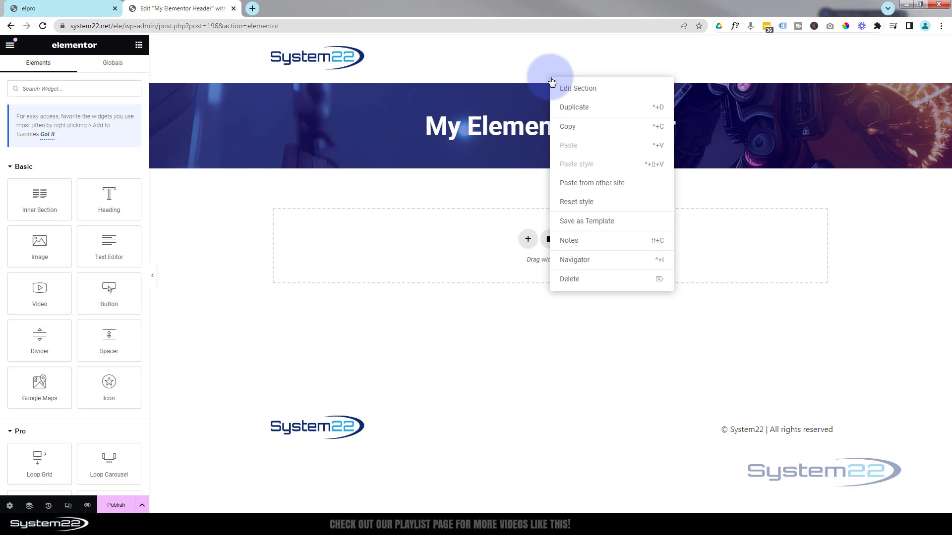
click(576, 221)
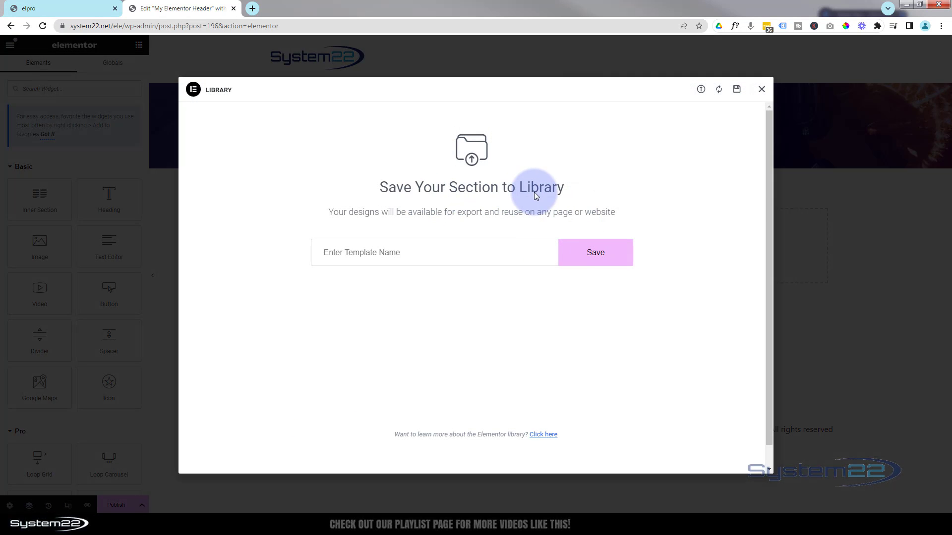
click(333, 251)
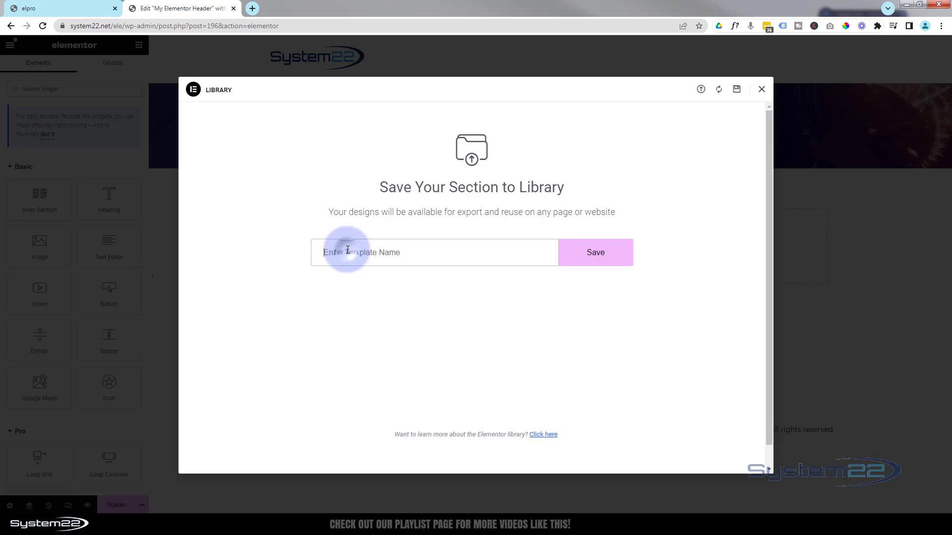
text(Head)
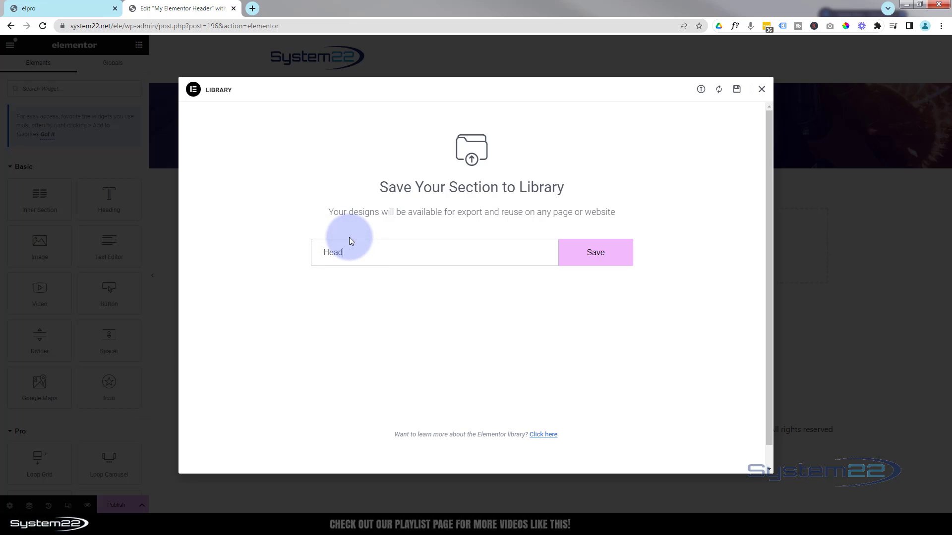
text(ing)
click(595, 258)
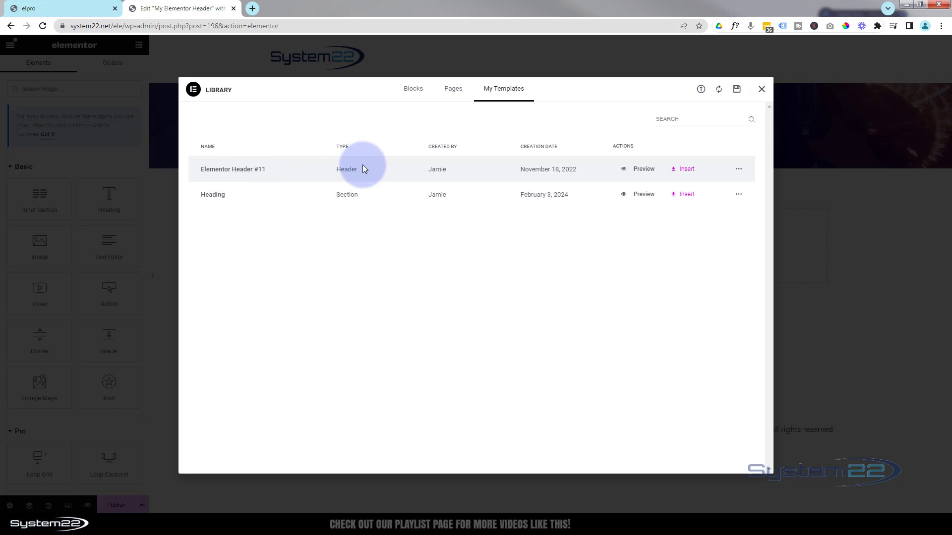
click(761, 89)
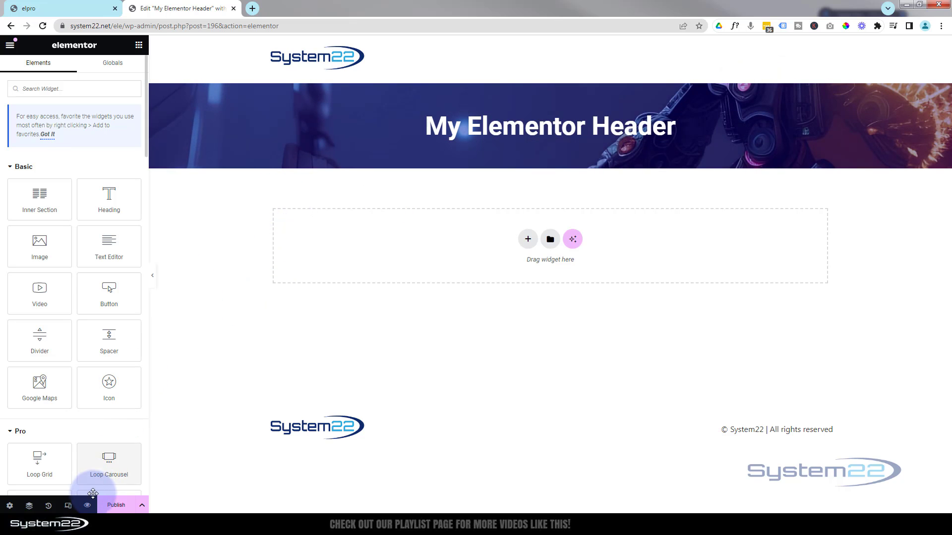
Step: Save the header page as a draft, preview it, and close the editor tab
click(142, 506)
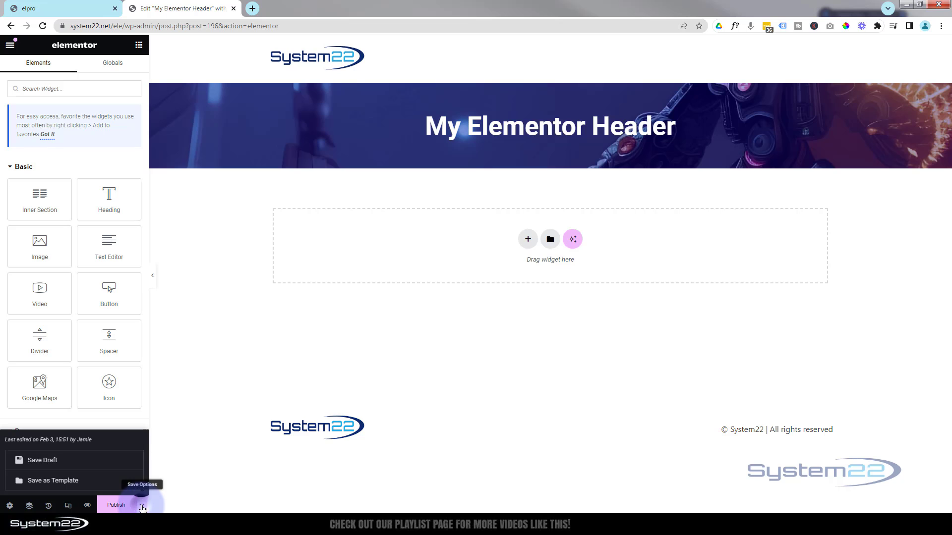
click(47, 461)
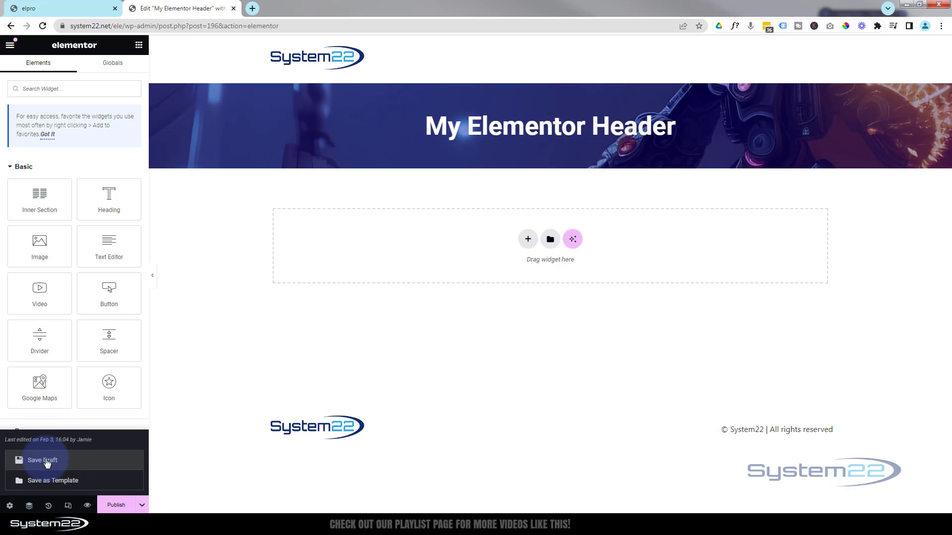
click(87, 506)
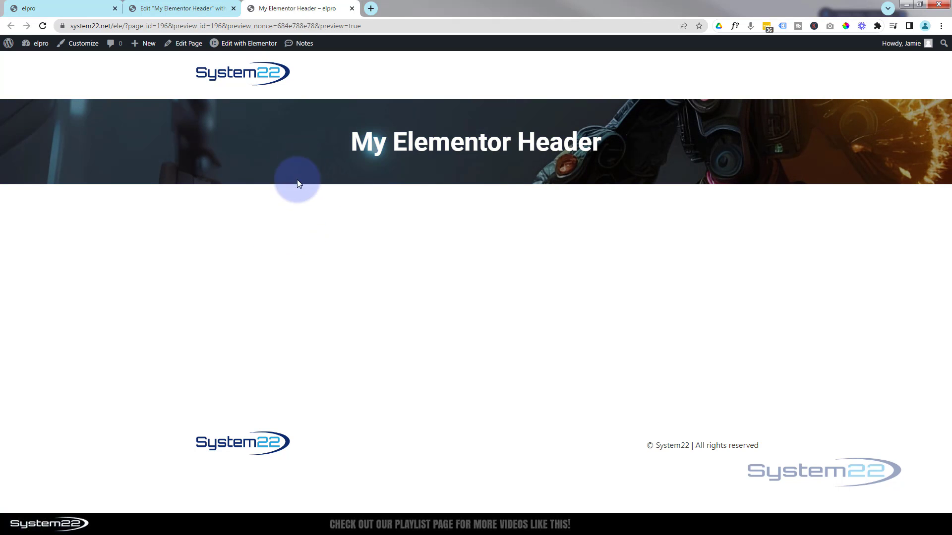
click(234, 9)
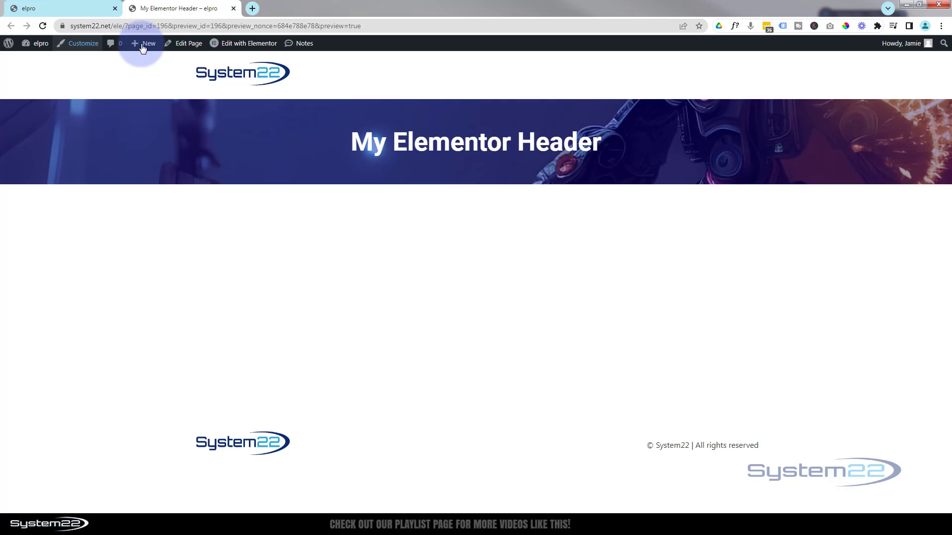
mouse_move(143, 48)
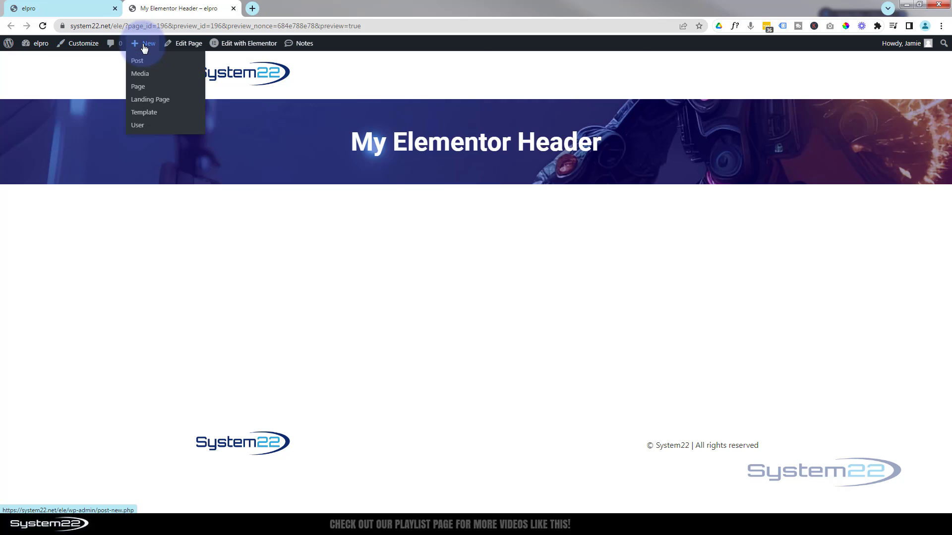
Step: Create draft page 'My Second Page' with the Elementor Full Width template and open it in Elementor
click(138, 88)
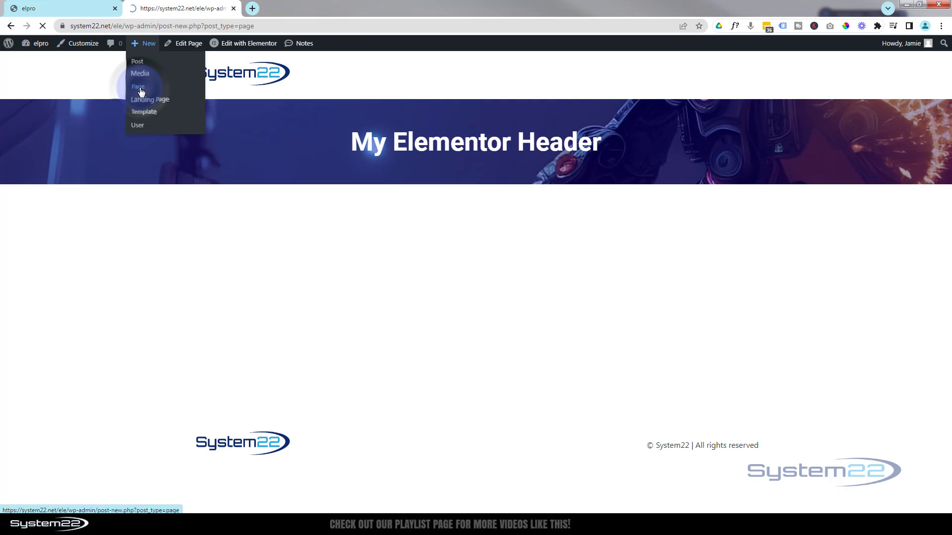
text(My Se)
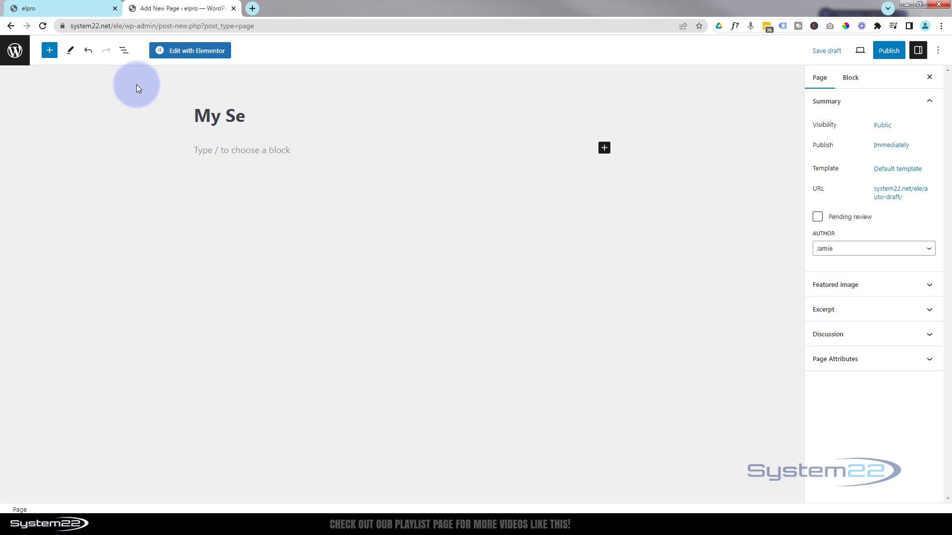
text(cond Page)
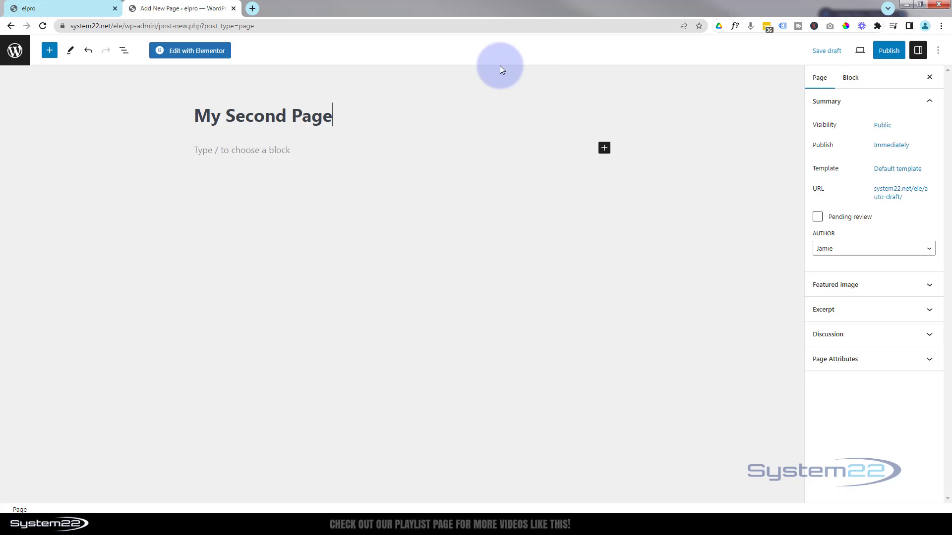
click(886, 170)
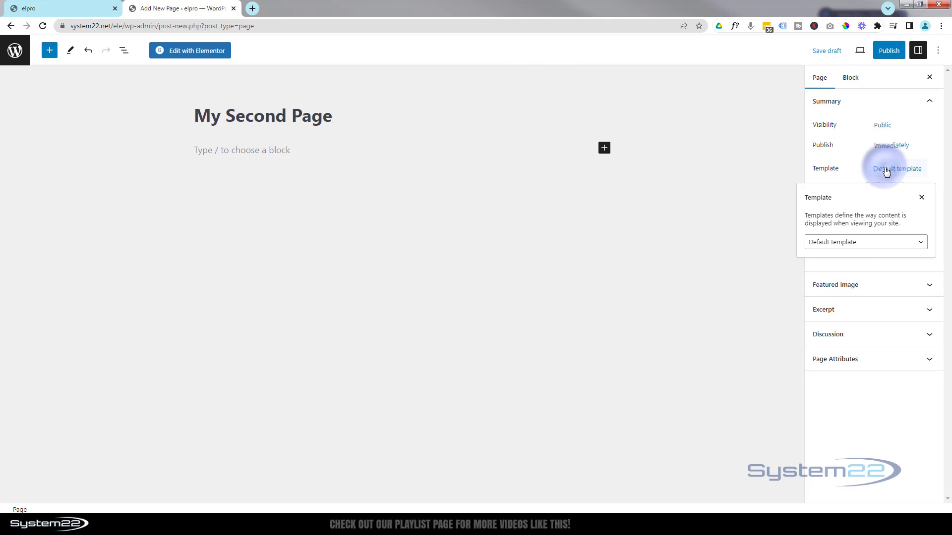
click(838, 242)
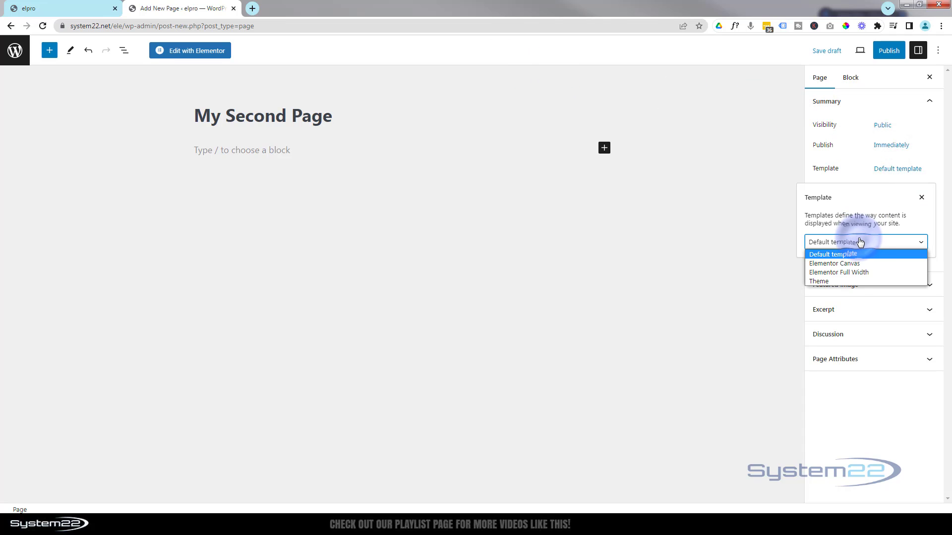
click(859, 272)
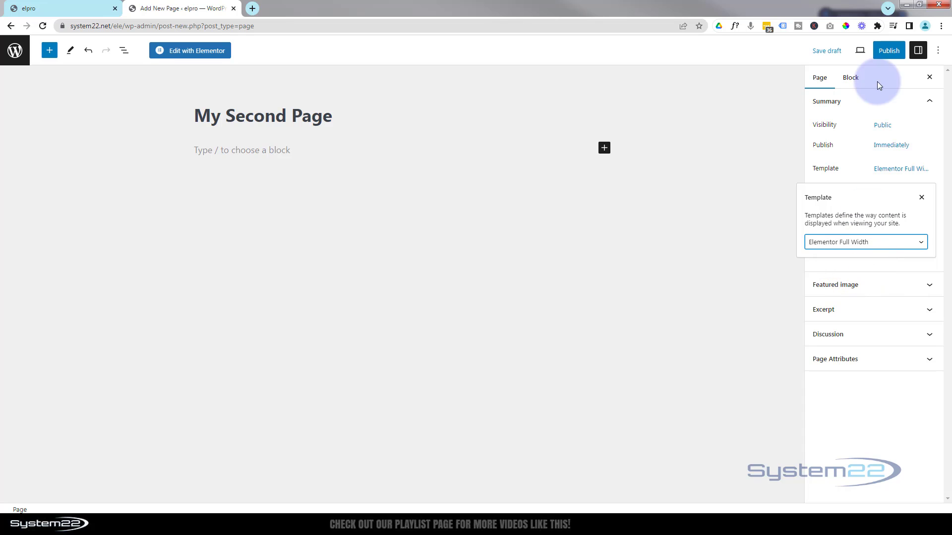
click(823, 51)
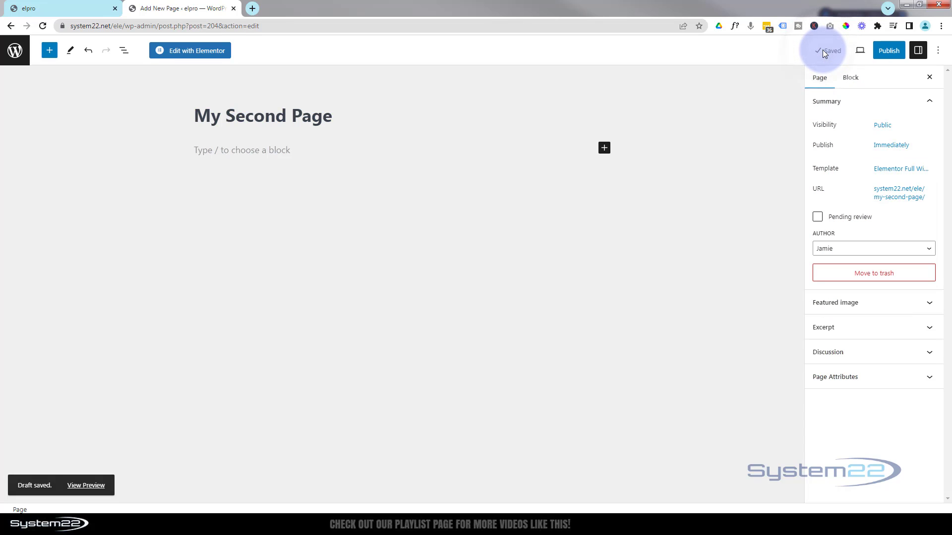
click(198, 50)
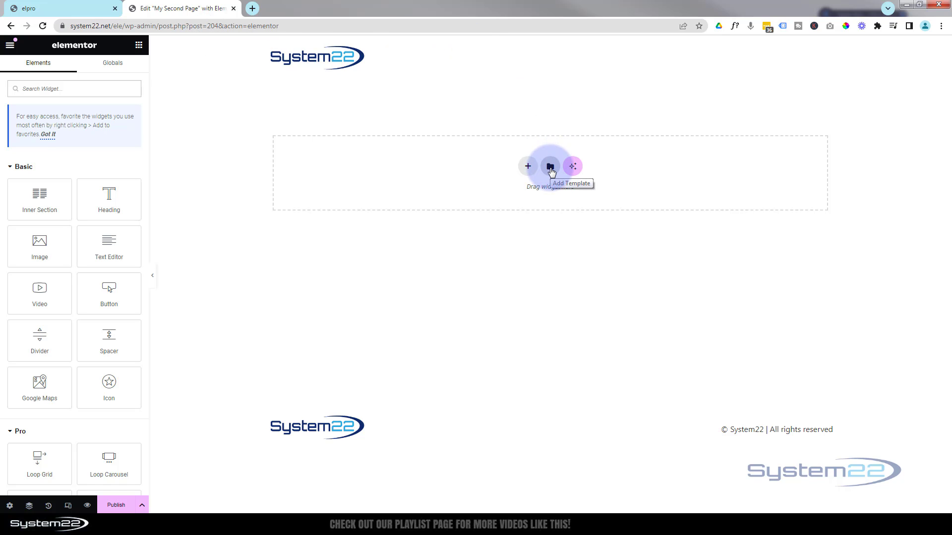
Step: Insert the 'Heading' template from My Templates and apply its page settings
click(550, 167)
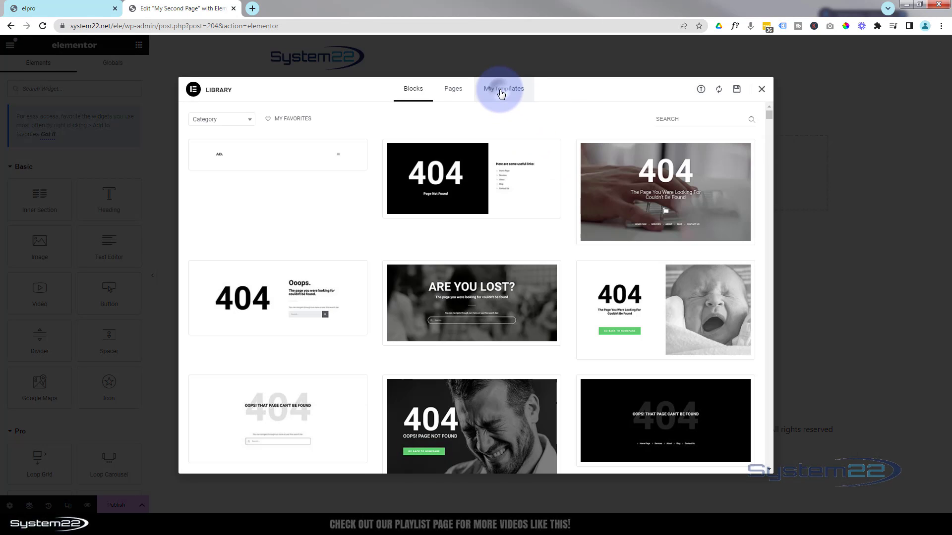
click(502, 94)
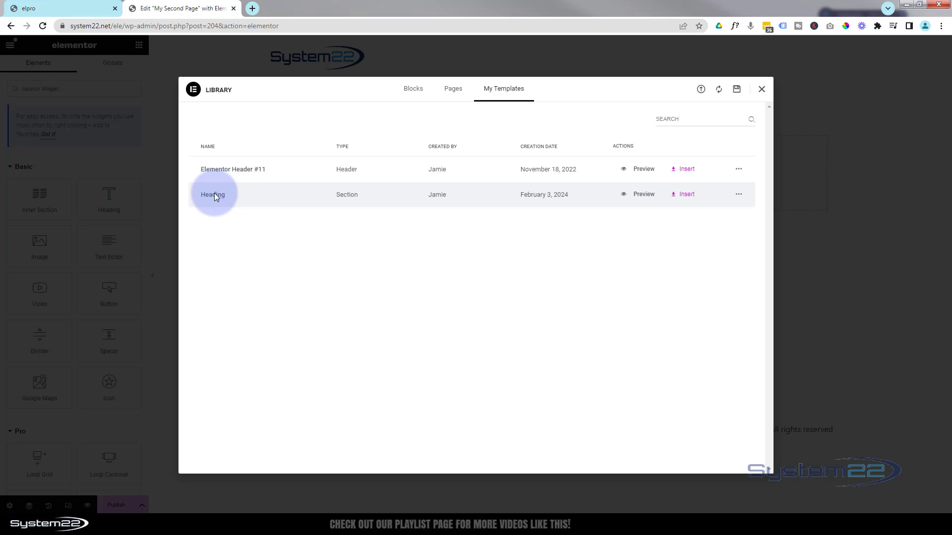
click(687, 195)
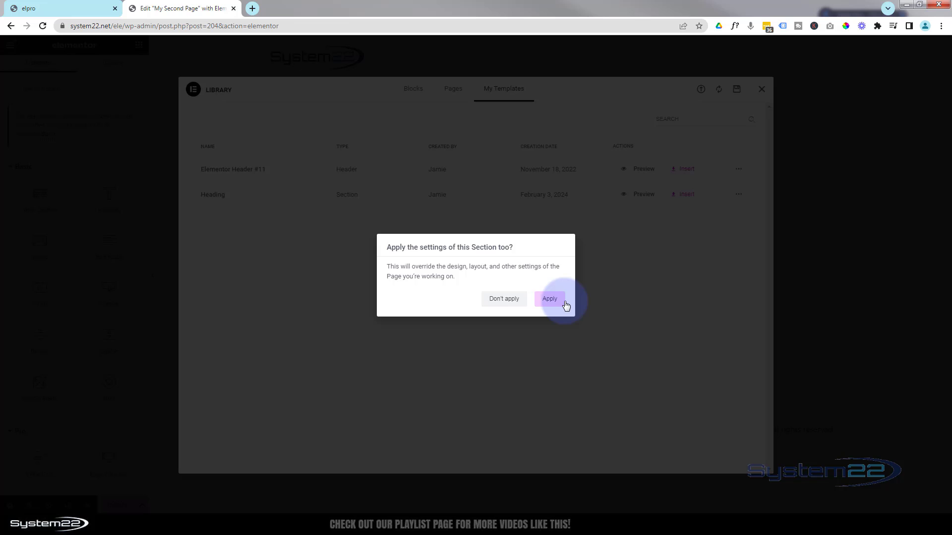
click(513, 304)
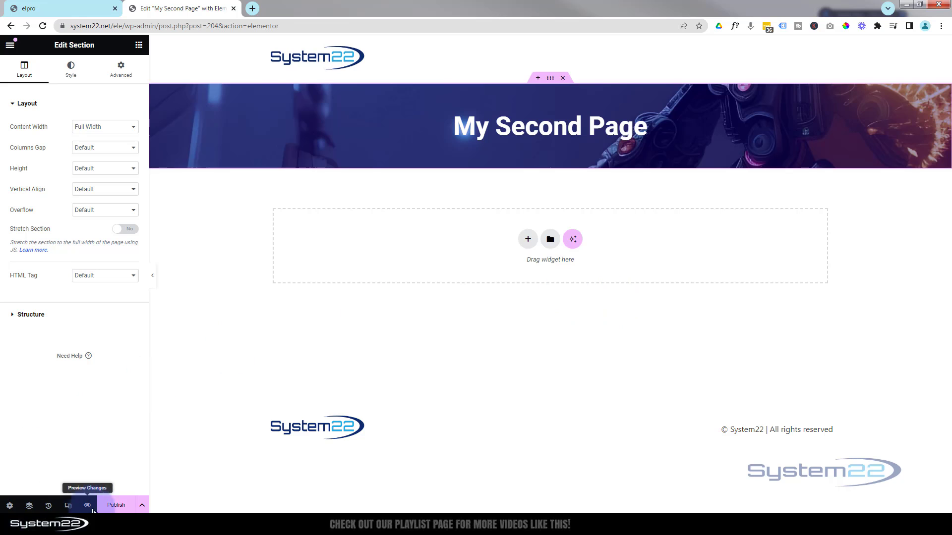
Step: Save My Second Page as a draft and preview it in a new tab
click(142, 506)
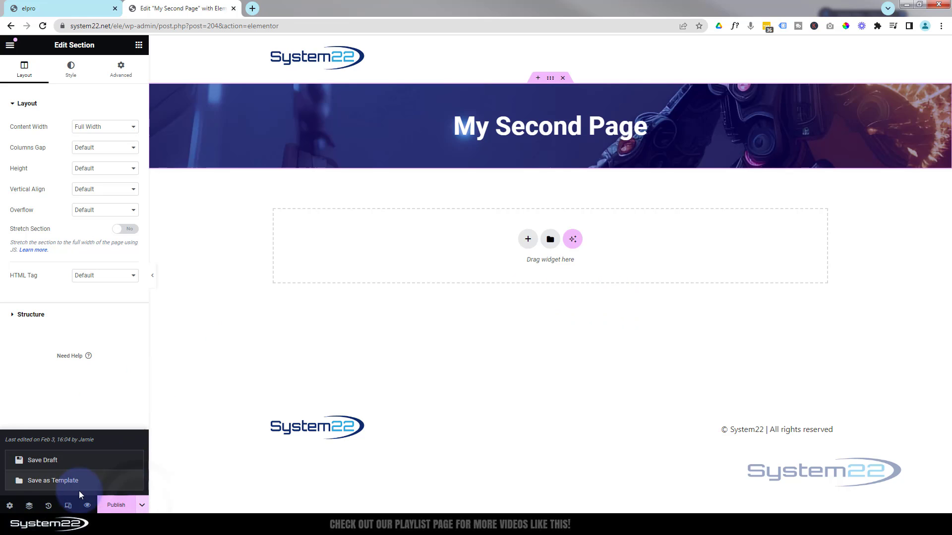
click(51, 467)
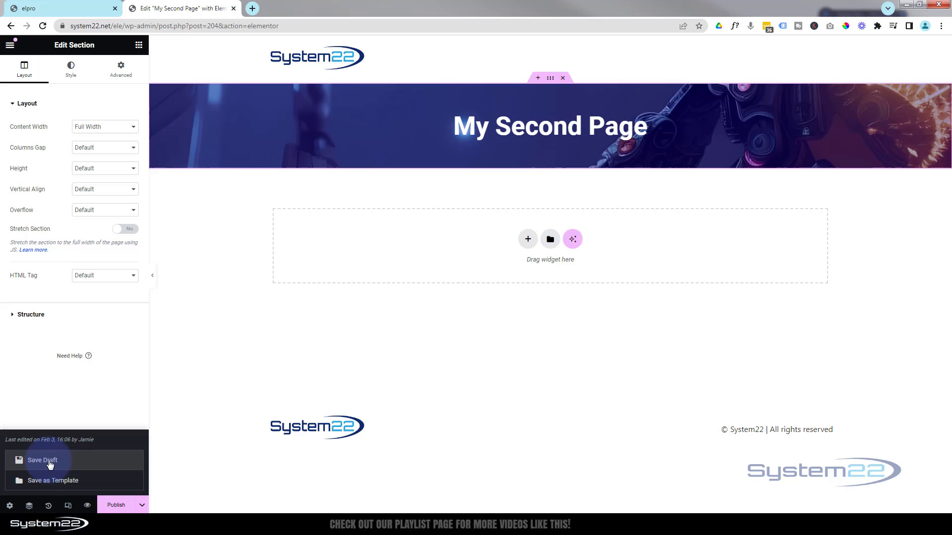
click(87, 505)
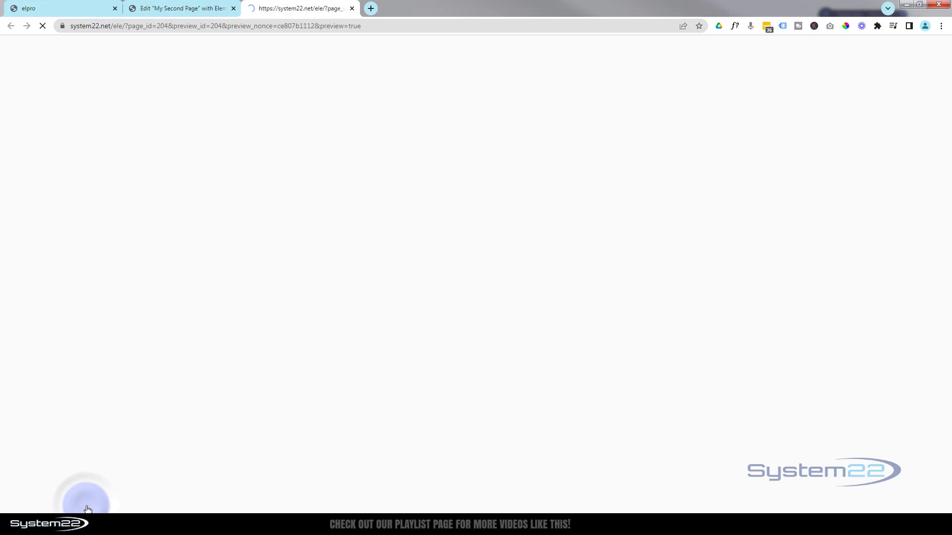